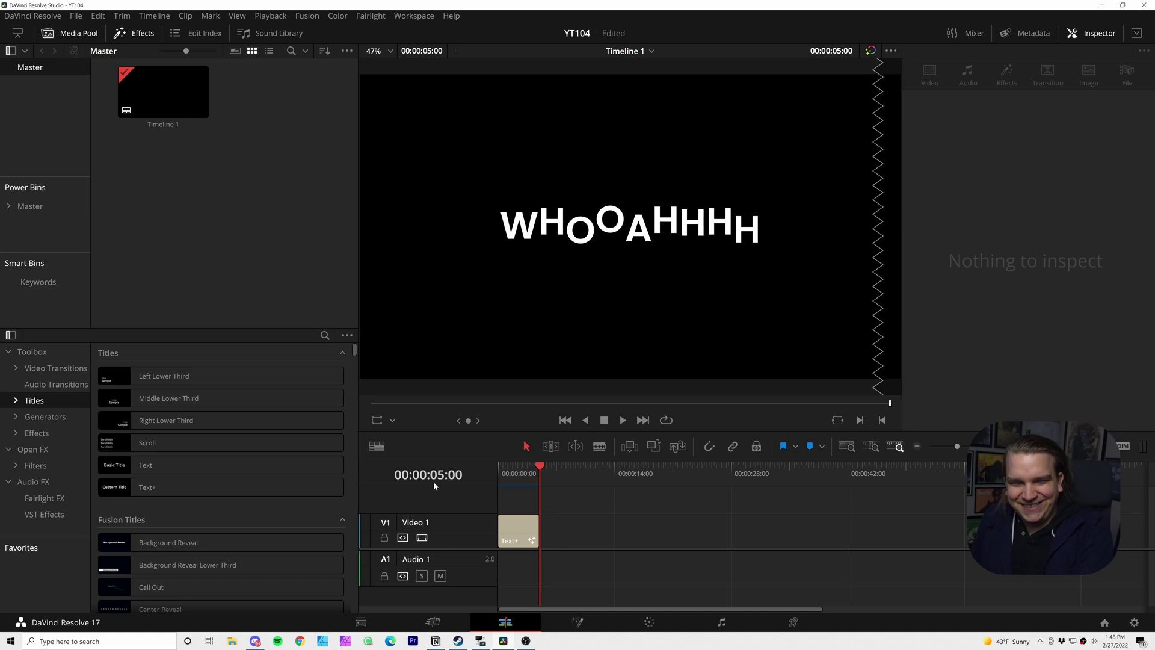
- Loop-play the finished WHOOAHHHH example on Timeline 1
{"action": "key", "text": "ctrl+slash"}
{"action": "key", "text": "space"}
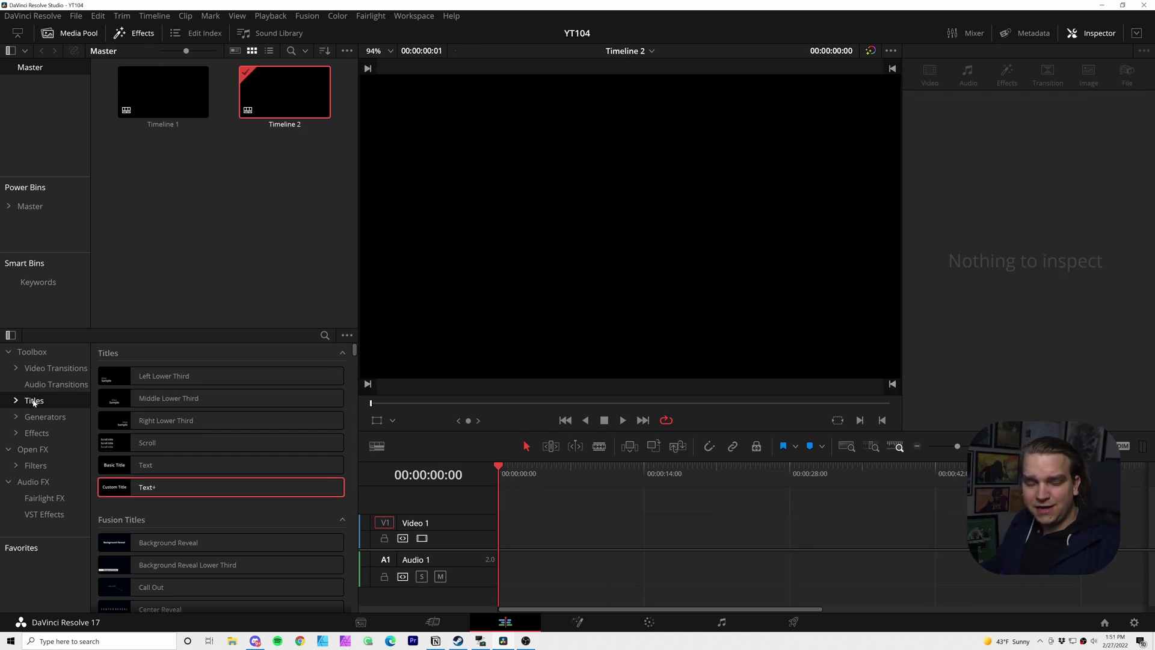
- Drag a Text+ title from Effects onto track V1 of Timeline 2
{"action": "left_click_drag", "start_coordinate": [140, 489], "coordinate": [602, 531]}
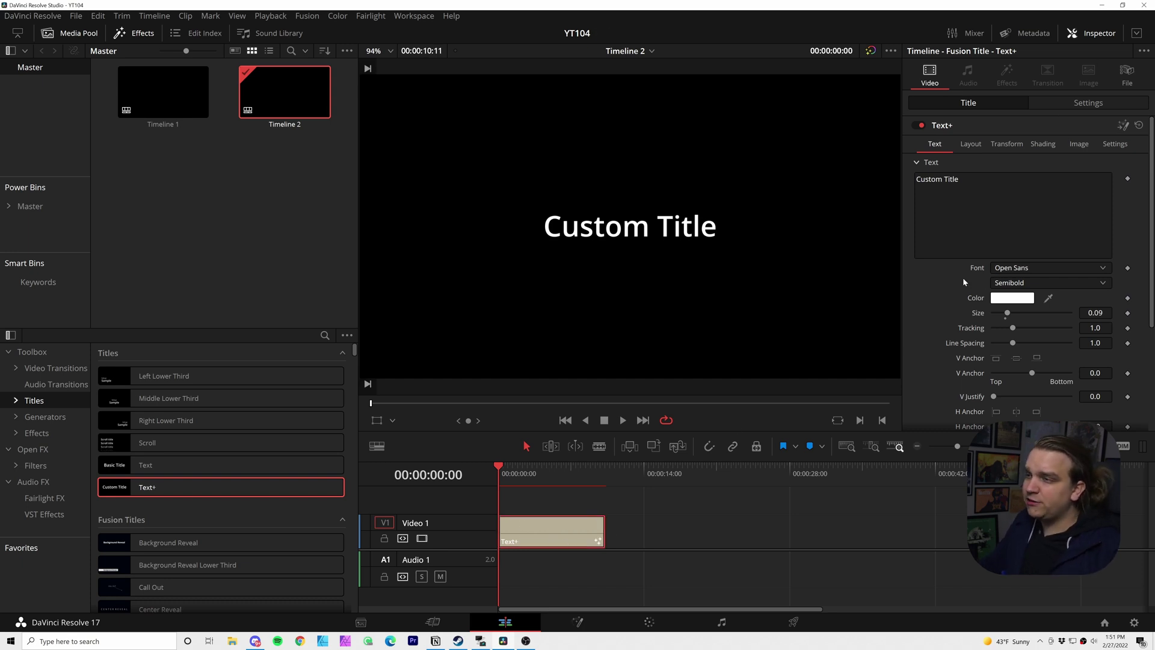
{"action": "scroll", "coordinate": [962, 277], "scroll_direction": "down", "scroll_amount": 5}
{"action": "scroll", "coordinate": [950, 295], "scroll_direction": "up", "scroll_amount": 5}
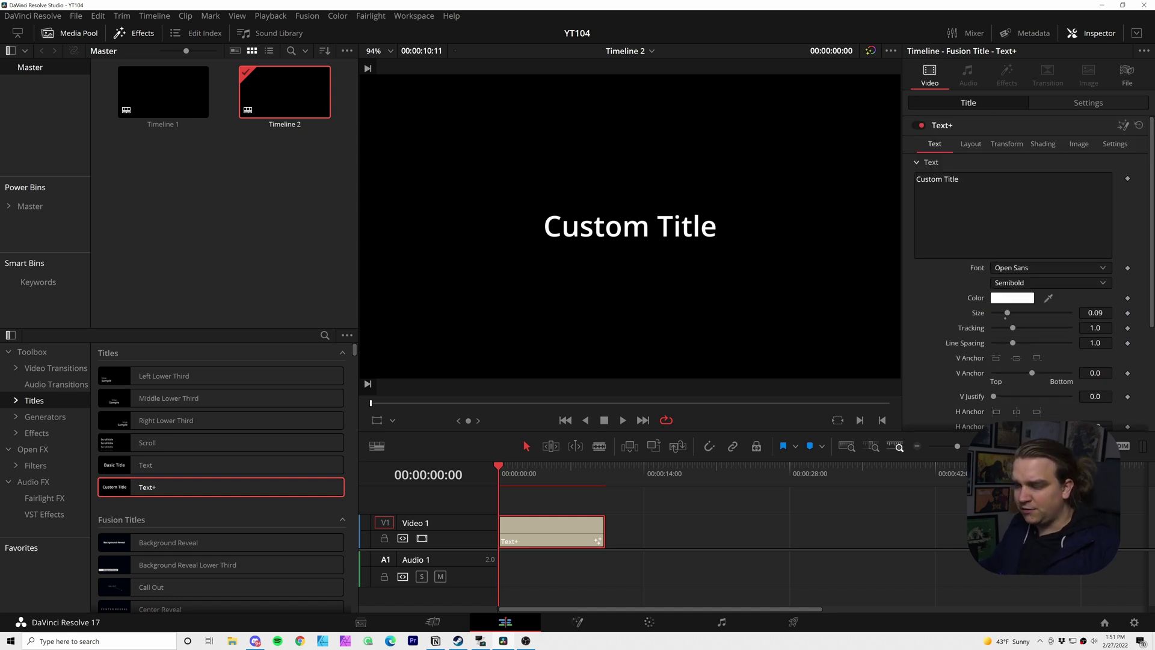
- Replace the Custom Title text with WHOAHHH
{"action": "left_click", "coordinate": [938, 210]}
{"action": "key", "text": "ctrl+a"}
{"action": "type", "text": "WHOAHHH"}
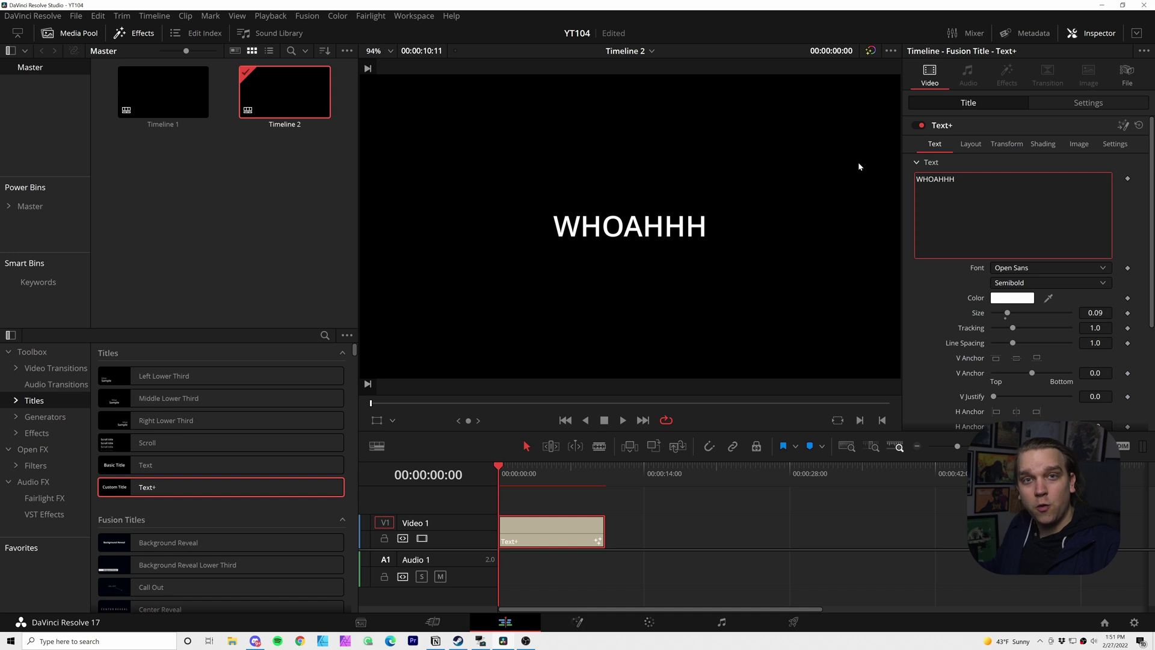
- Set the title font to Poppins ExtraBold at size 0.1299
{"action": "left_click", "coordinate": [1018, 267]}
{"action": "left_click", "coordinate": [1018, 287]}
{"action": "left_click", "coordinate": [1018, 285]}
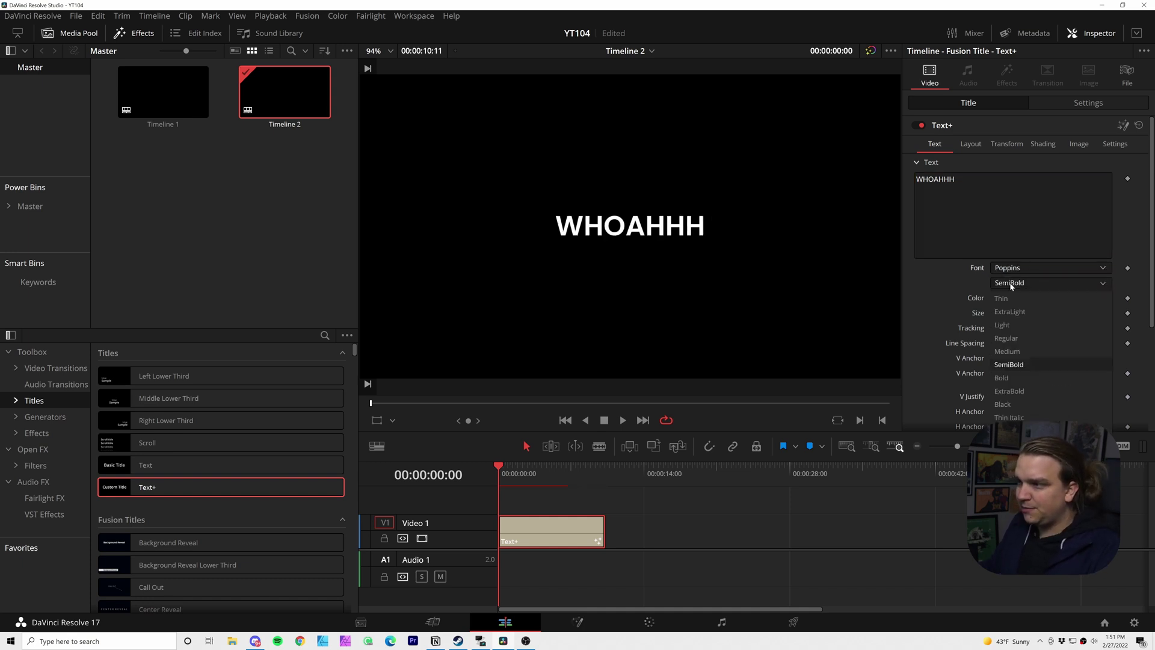
{"action": "left_click", "coordinate": [1014, 384]}
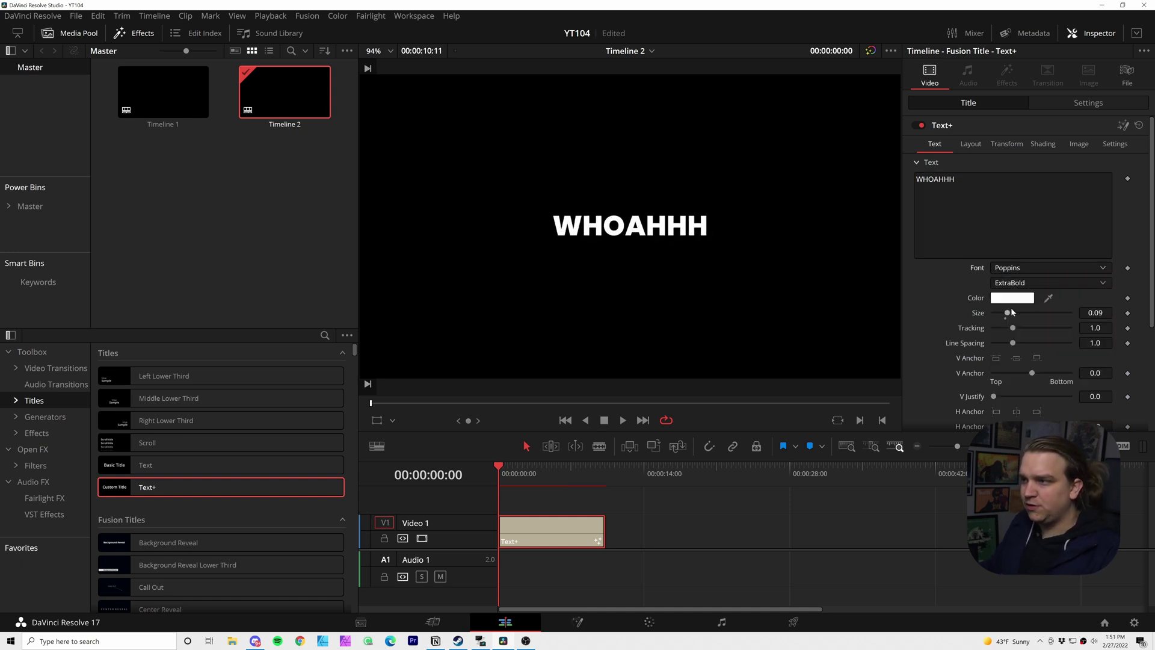
{"action": "left_click_drag", "start_coordinate": [1008, 312], "coordinate": [1014, 312]}
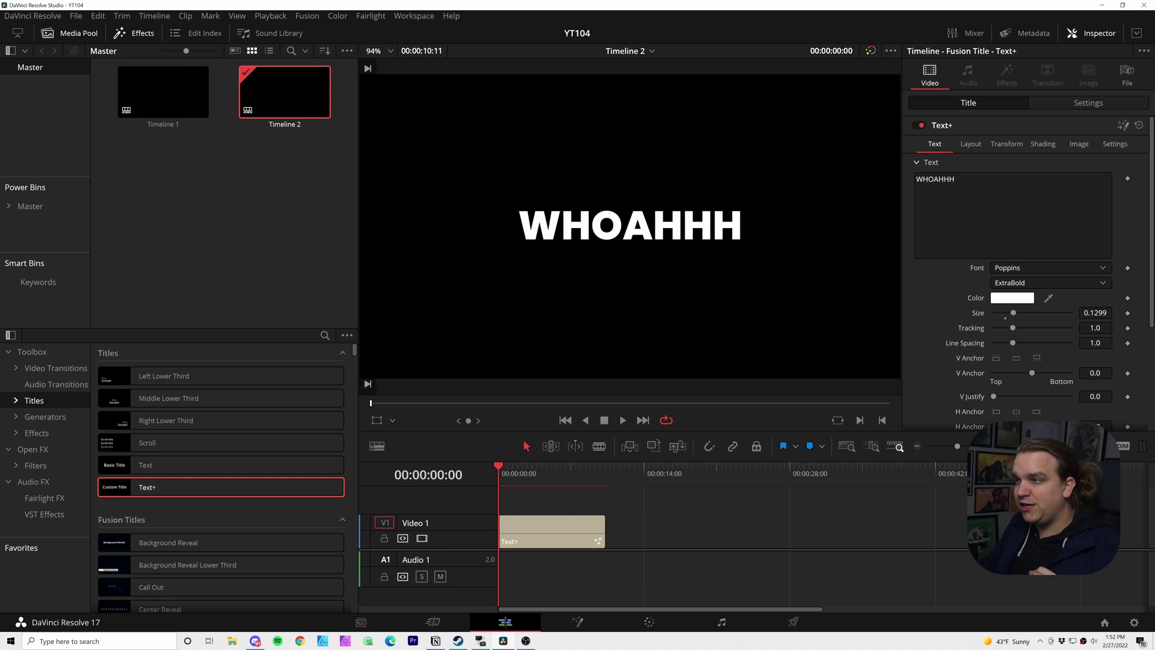
- Apply a Follower modifier to the WHOAHHH Text field in the Inspector
{"action": "right_click", "coordinate": [945, 219]}
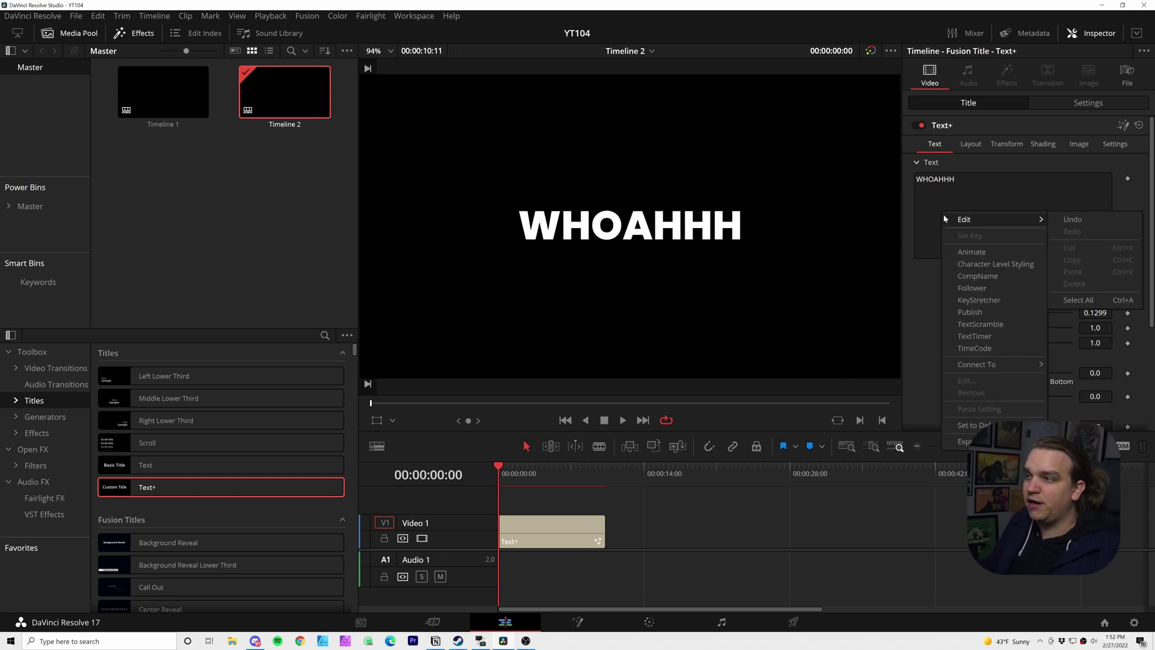
{"action": "right_click", "coordinate": [954, 225]}
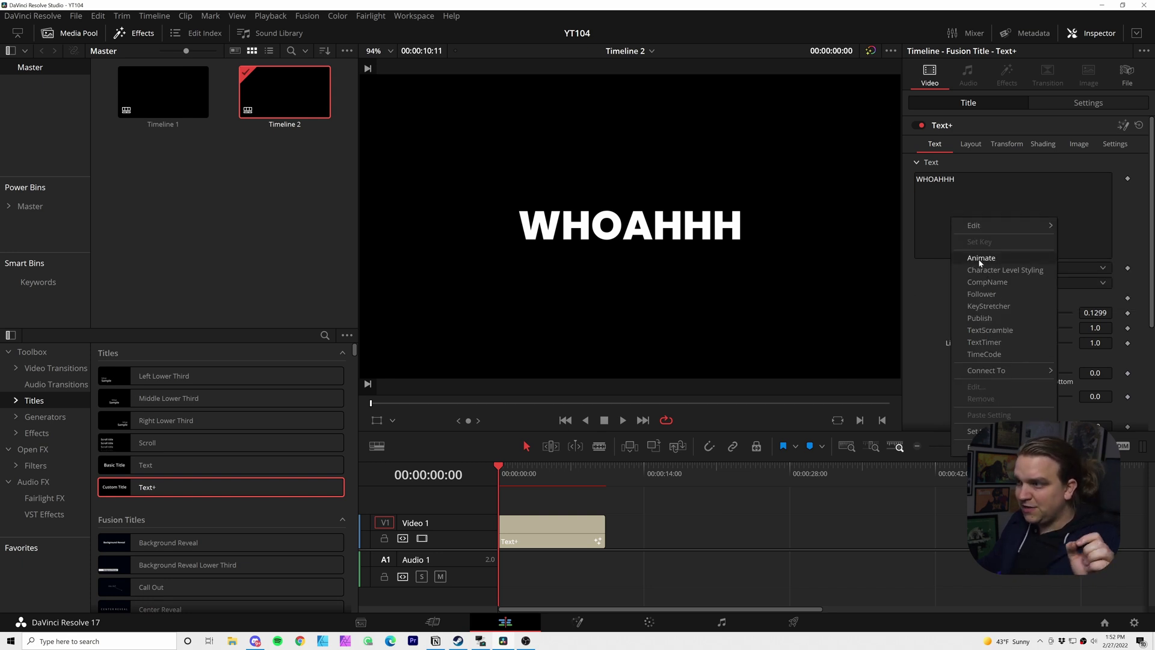
{"action": "left_click", "coordinate": [985, 294]}
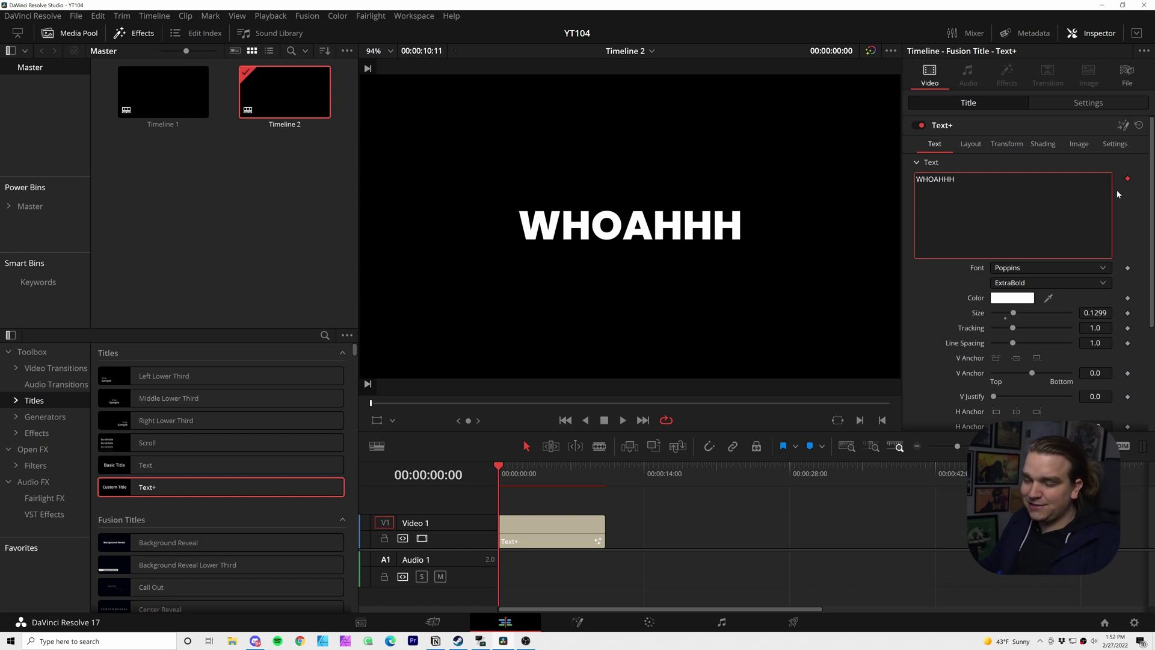
- Open the title in Fusion and switch between the Template and Follower1 settings
{"action": "left_click", "coordinate": [1123, 127]}
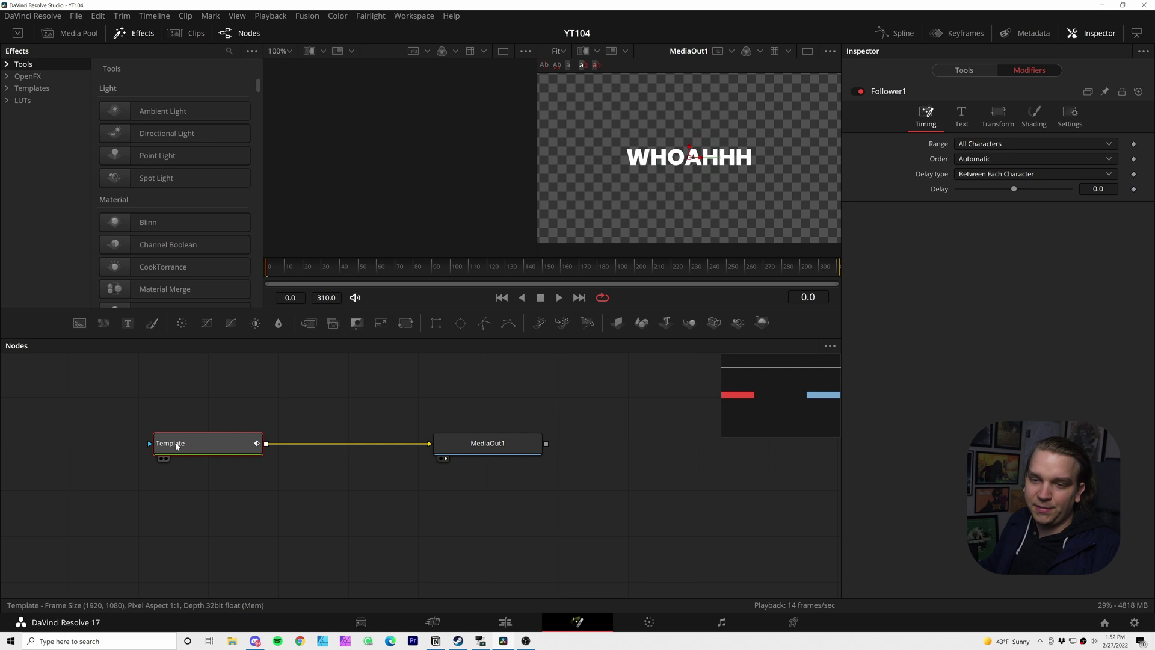
{"action": "left_click", "coordinate": [977, 72]}
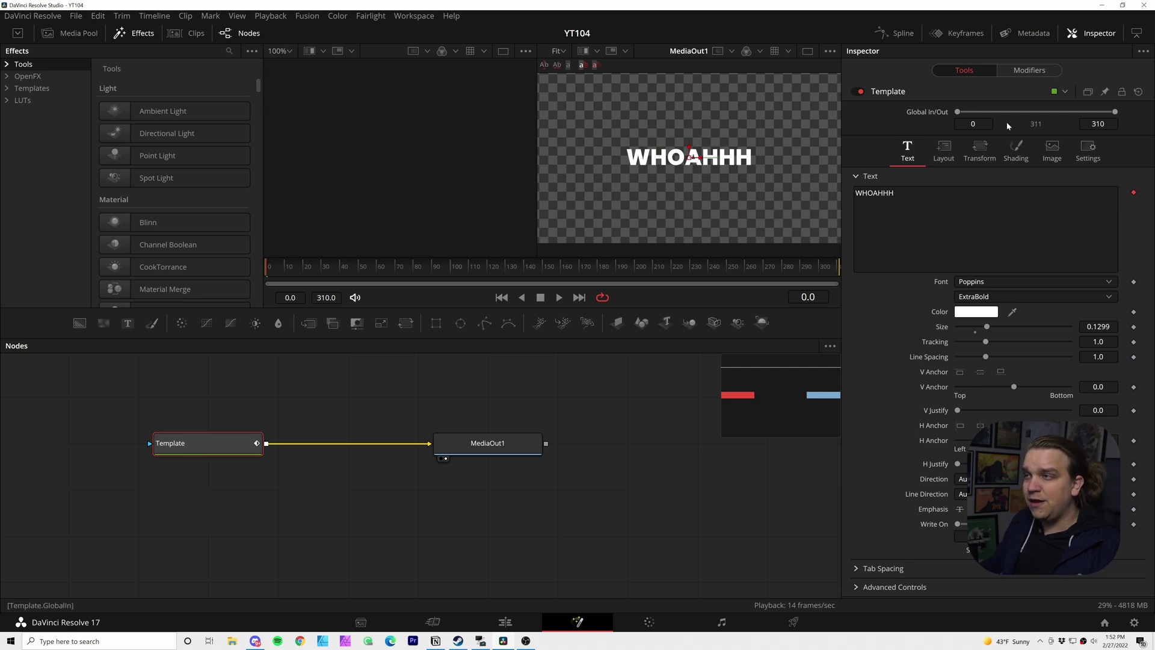
{"action": "left_click", "coordinate": [1027, 73]}
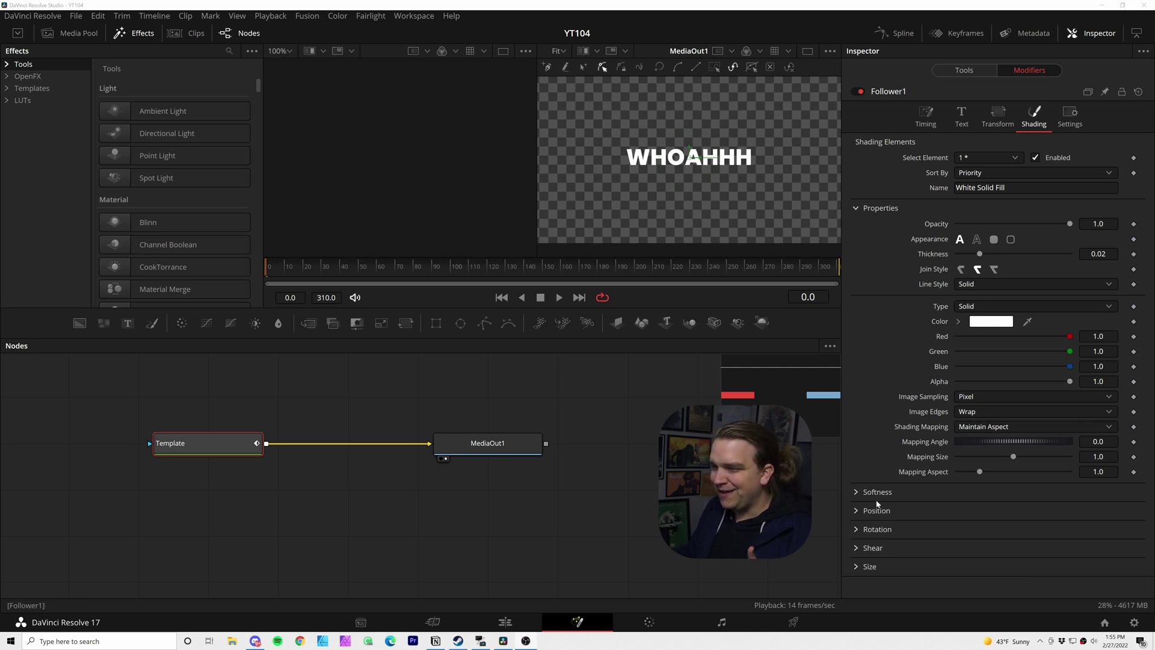
- Expand Follower1's Position settings and modify its Offset with Perturb
{"action": "left_click", "coordinate": [856, 510]}
{"action": "scroll", "coordinate": [930, 517], "scroll_direction": "down", "scroll_amount": 2}
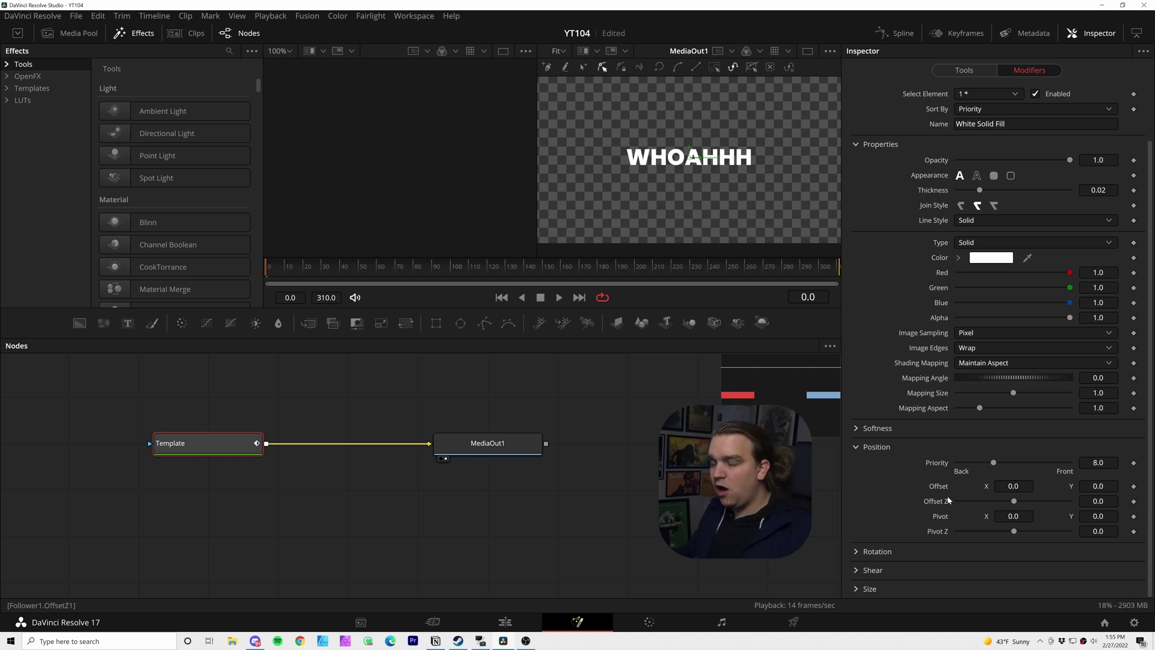
{"action": "right_click", "coordinate": [938, 489]}
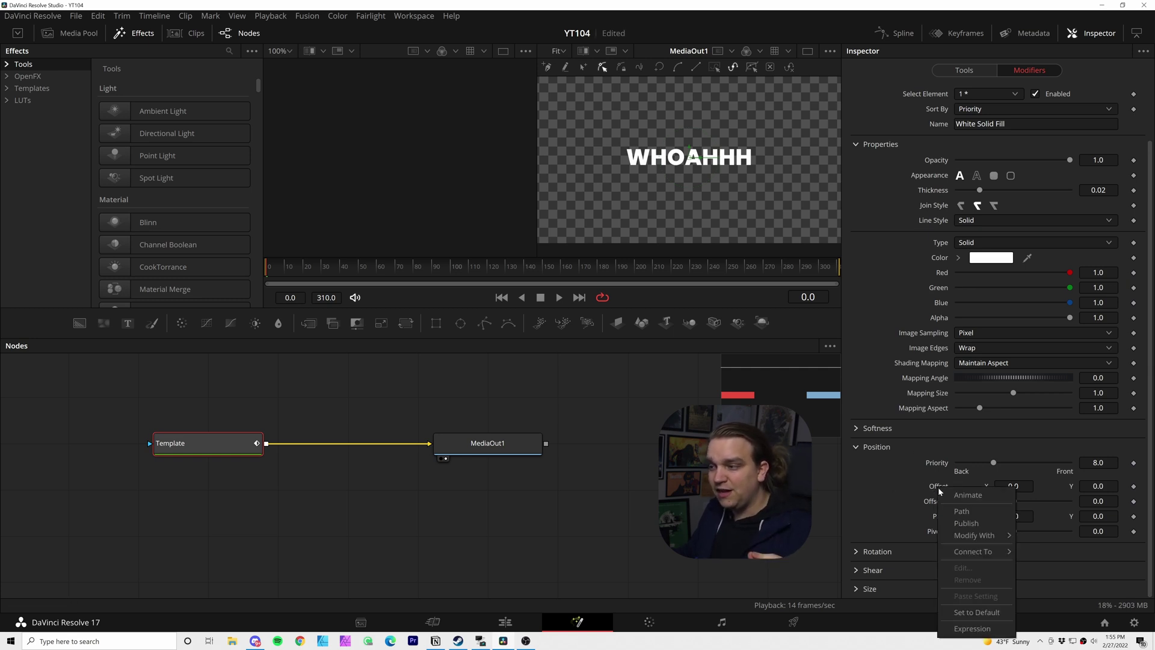
{"action": "mouse_move", "coordinate": [966, 543]}
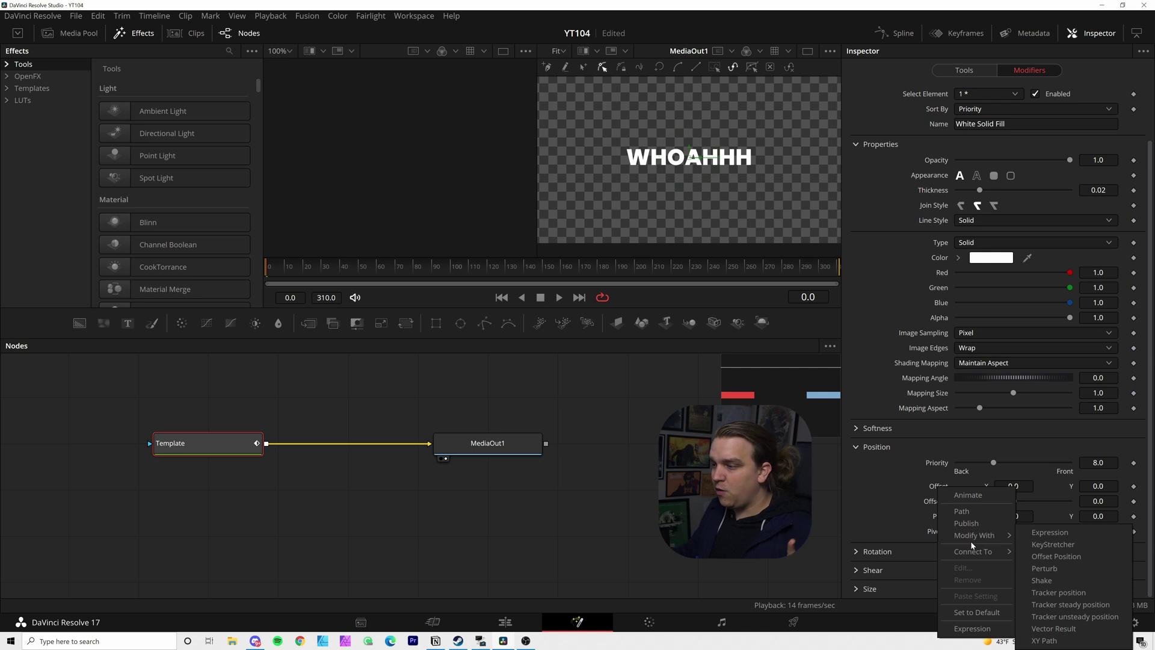
{"action": "left_click", "coordinate": [1045, 569]}
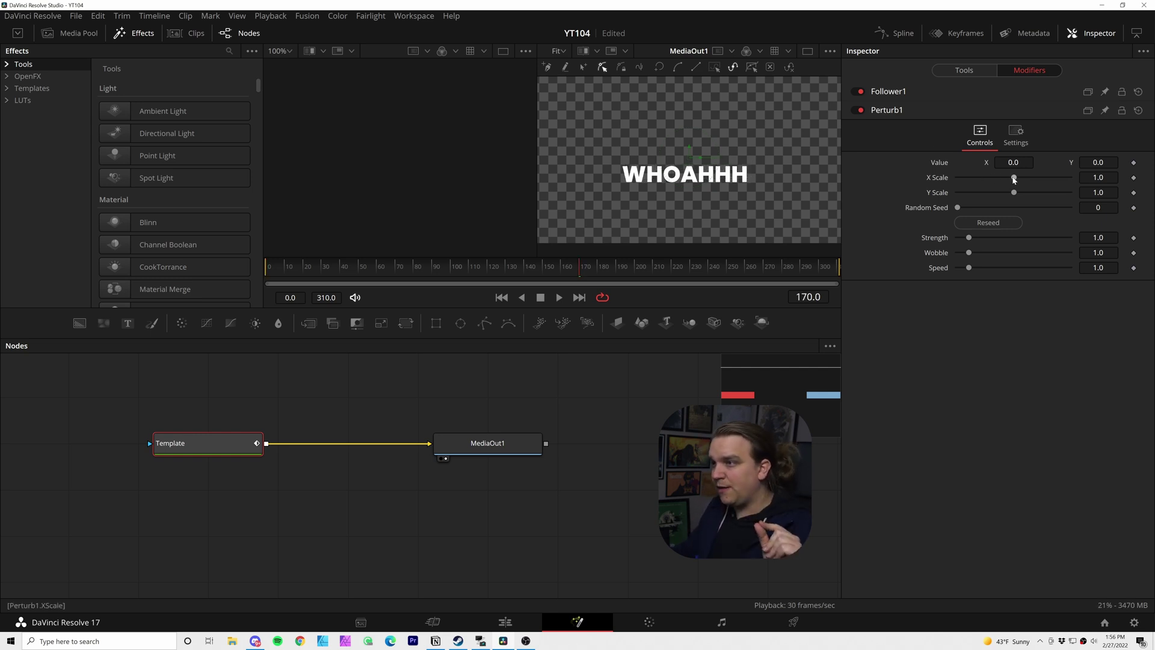
- Set Perturb1 X Scale to 0 and raise Wobble, previewing the vertical jitter
{"action": "mouse_move", "coordinate": [1014, 179]}
{"action": "left_mouse_down"}
{"action": "mouse_move", "coordinate": [947, 189]}
{"action": "mouse_move", "coordinate": [1023, 193]}
{"action": "left_mouse_up"}
{"action": "left_click_drag", "start_coordinate": [289, 272], "coordinate": [481, 283]}
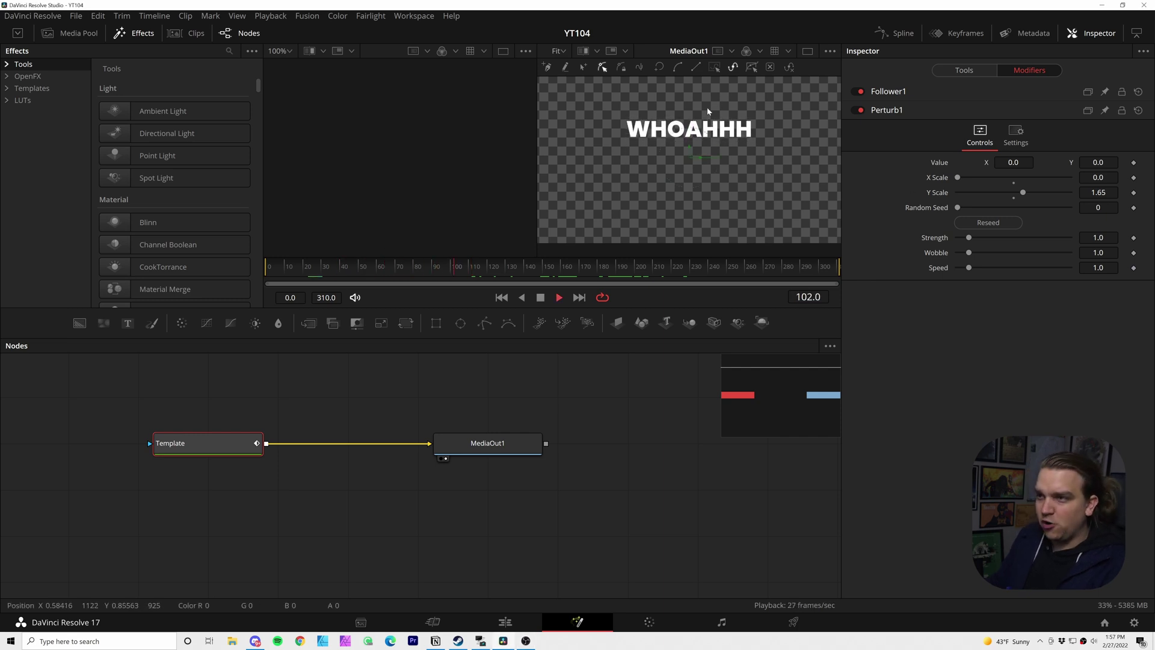
{"action": "left_click_drag", "start_coordinate": [970, 253], "coordinate": [999, 271]}
{"action": "key", "text": "space"}
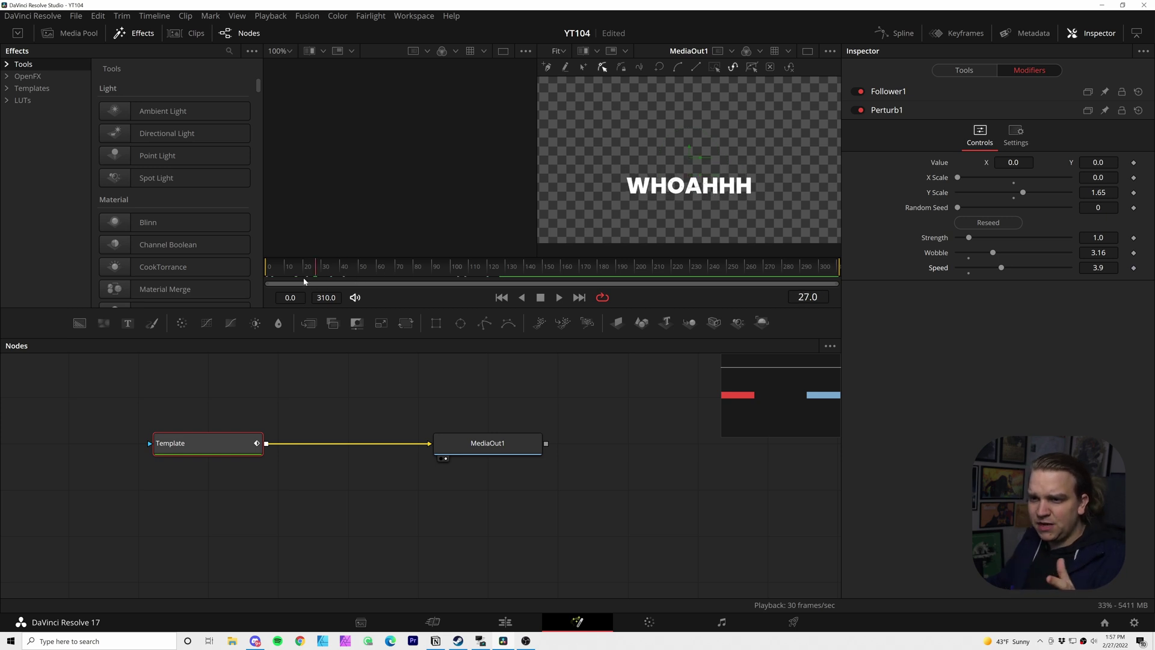
- Keyframe Perturb1 Wobble from 1.76 to 8.29 and Speed to 7.75 at frame 310, then preview
{"action": "left_click_drag", "start_coordinate": [984, 254], "coordinate": [972, 281]}
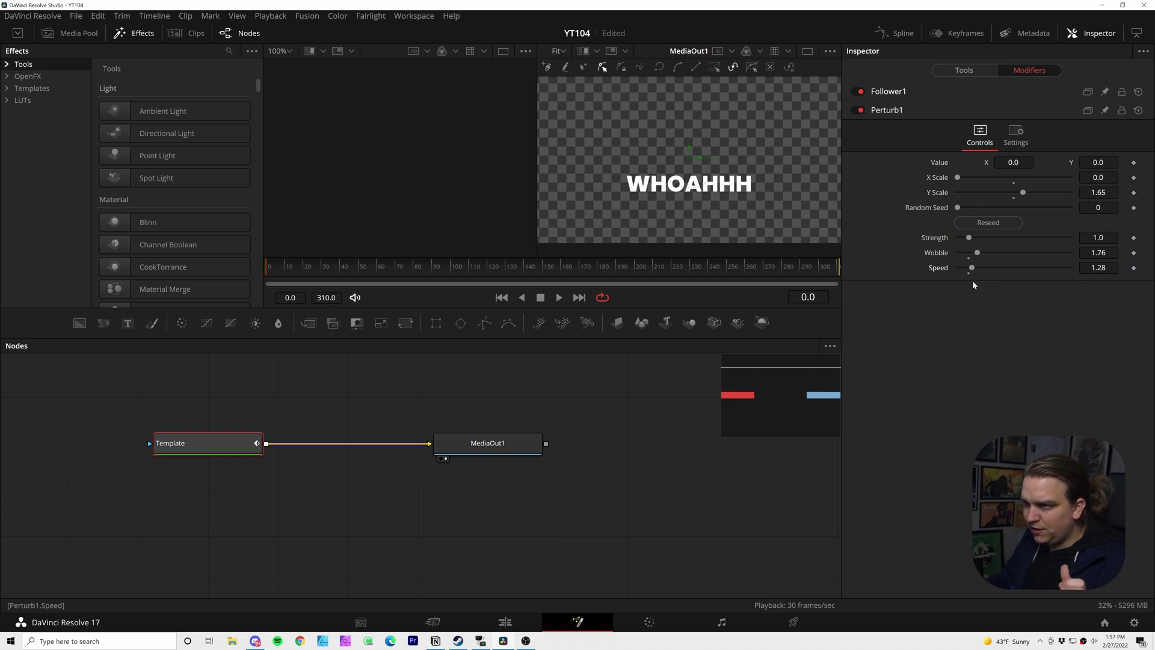
{"action": "left_click", "coordinate": [1133, 253]}
{"action": "left_click_drag", "start_coordinate": [812, 269], "coordinate": [890, 295]}
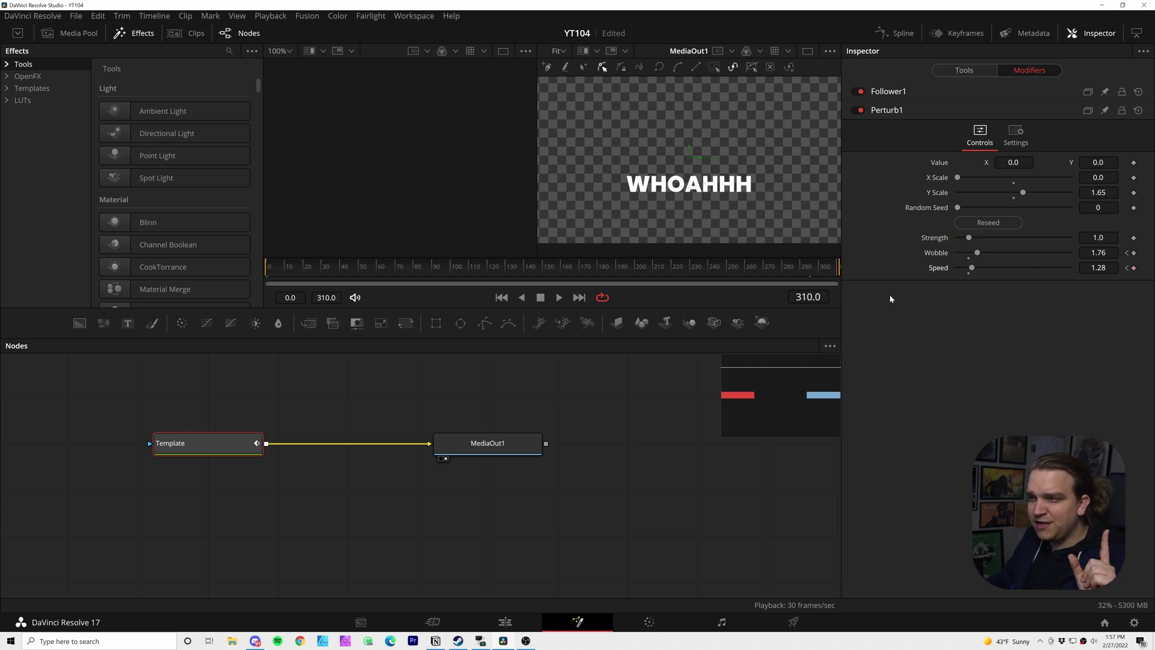
{"action": "left_click_drag", "start_coordinate": [981, 253], "coordinate": [1052, 253]}
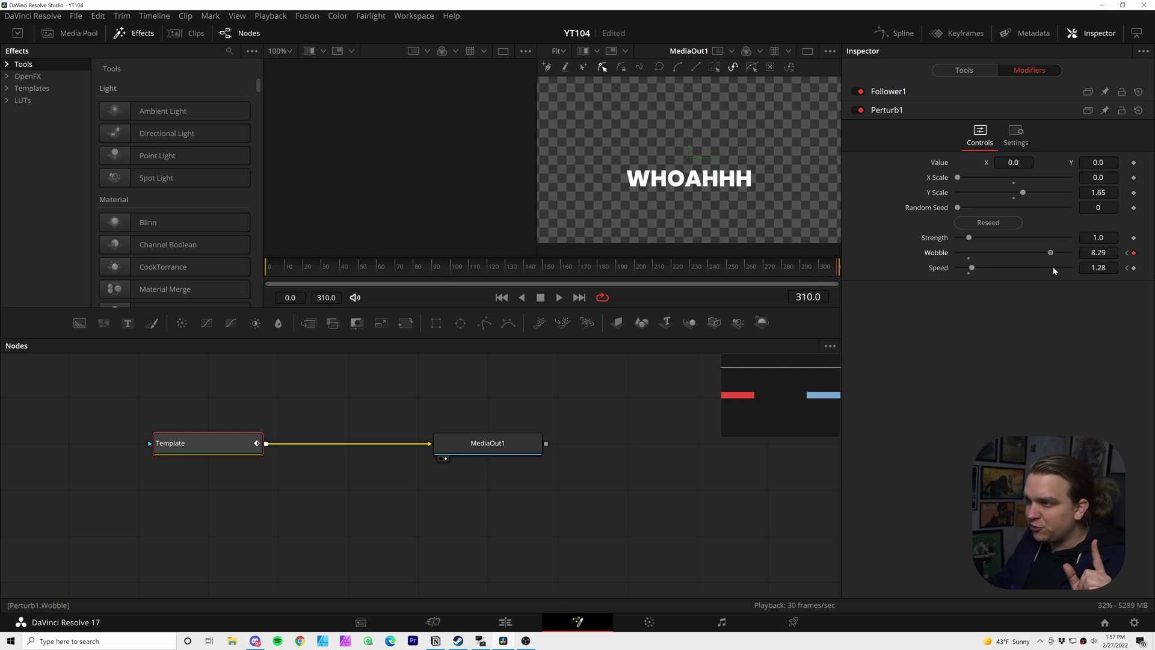
{"action": "left_click_drag", "start_coordinate": [976, 277], "coordinate": [1044, 282]}
{"action": "key", "text": "space"}
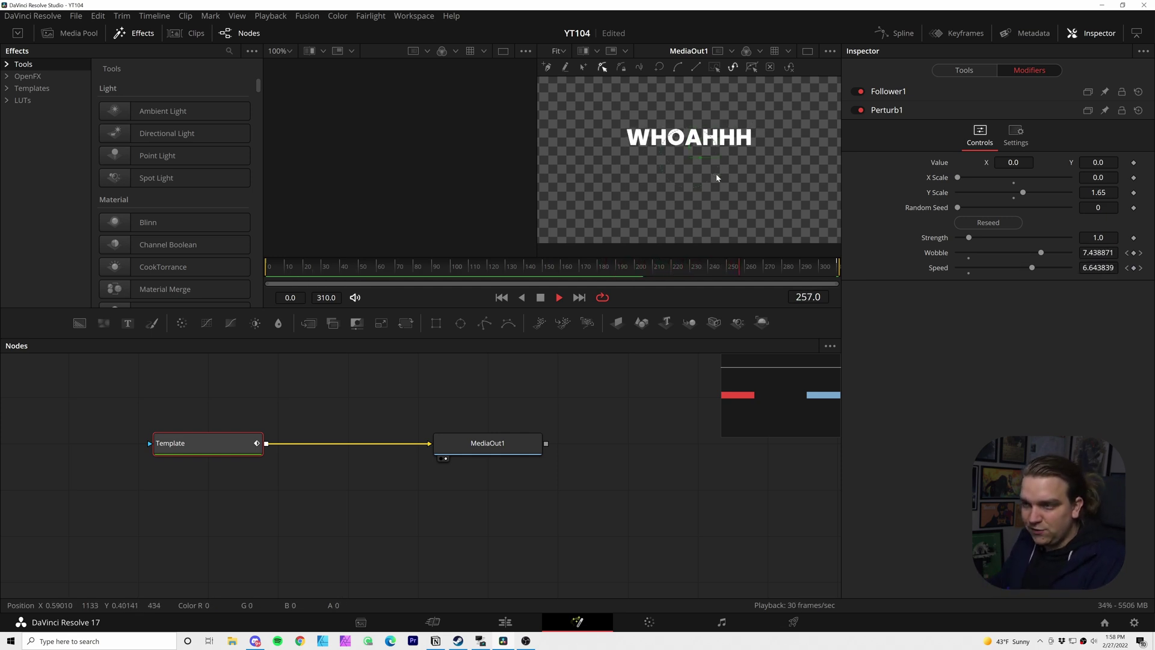
{"action": "key", "text": "space"}
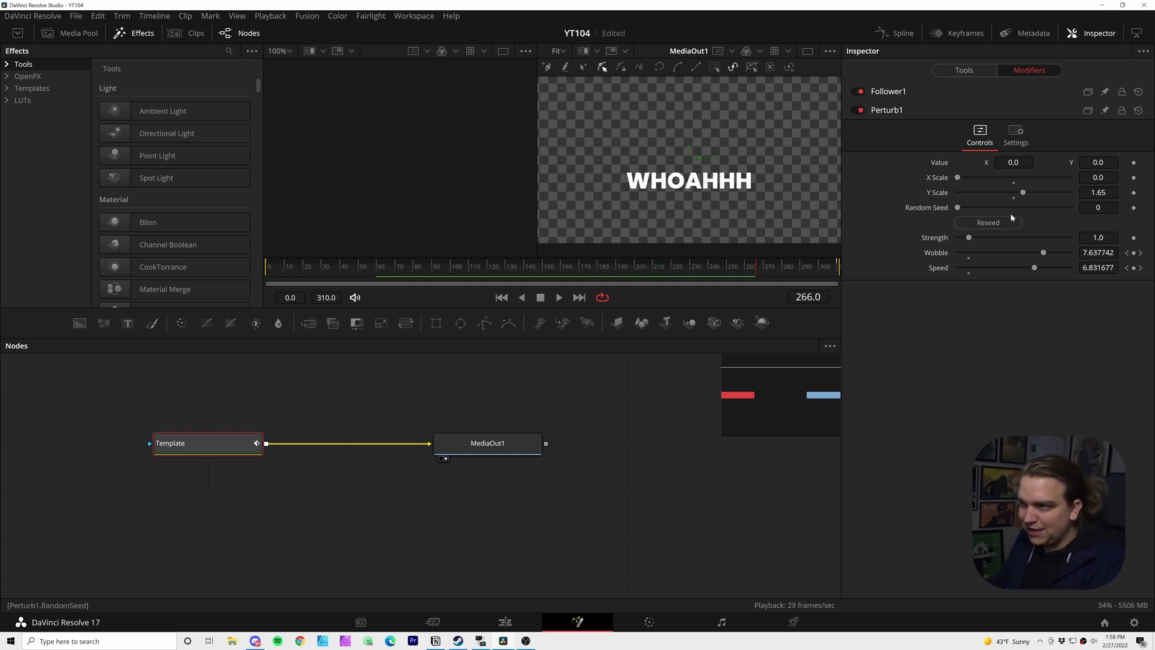
- Show the Wobble and Speed curves in the Spline editor and smooth all four keyframes
{"action": "left_click", "coordinate": [902, 34]}
{"action": "left_click", "coordinate": [244, 434]}
{"action": "left_click", "coordinate": [244, 419]}
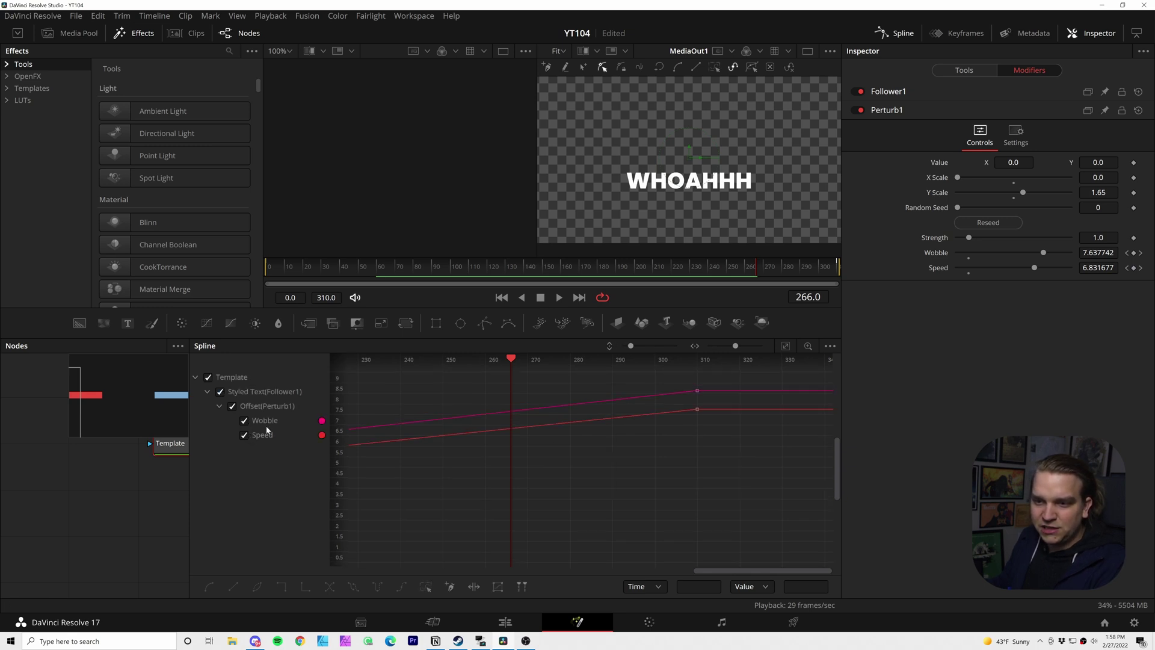
{"action": "left_click", "coordinate": [783, 345]}
{"action": "scroll", "coordinate": [709, 479], "scroll_direction": "down", "scroll_amount": 3}
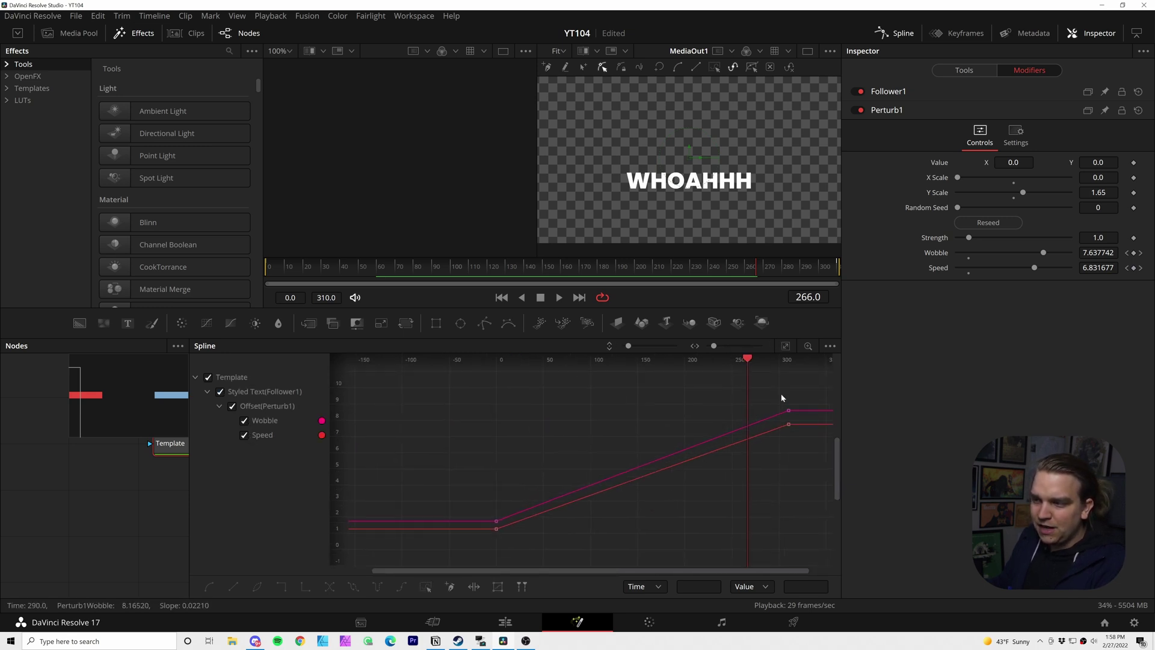
{"action": "left_click_drag", "start_coordinate": [810, 395], "coordinate": [452, 569]}
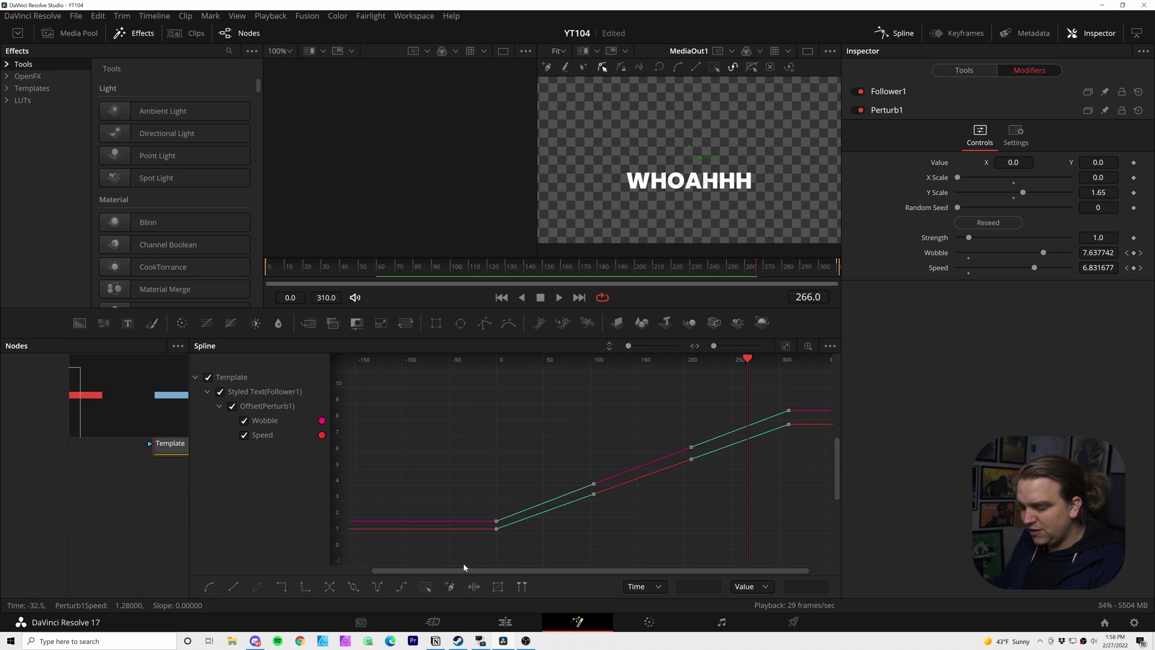
{"action": "key", "text": "s"}
- Play back from around frame 35 to review the eased jitter ramp
{"action": "key", "text": "space"}
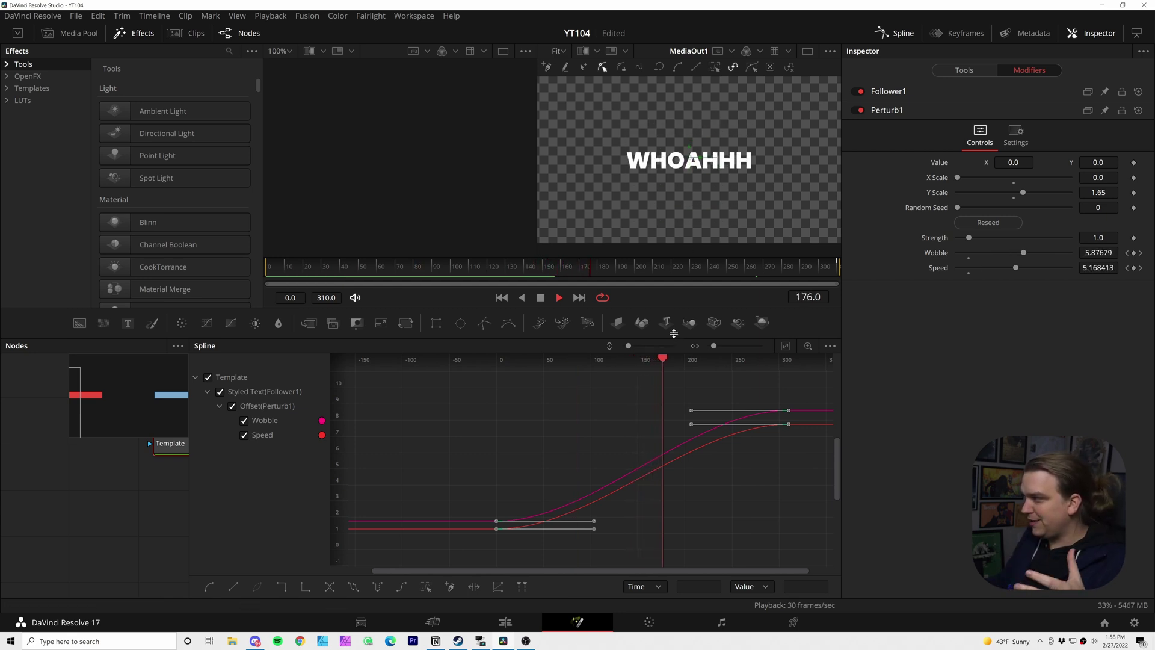
{"action": "key", "text": "space"}
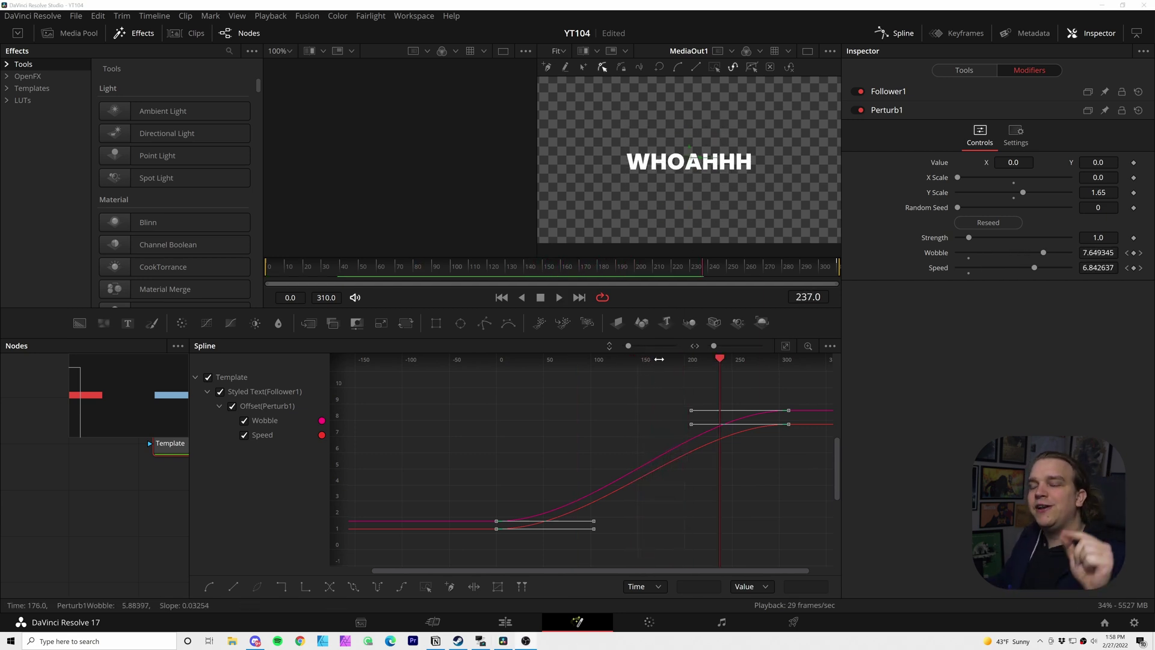
{"action": "left_click", "coordinate": [334, 271]}
{"action": "key", "text": "space"}
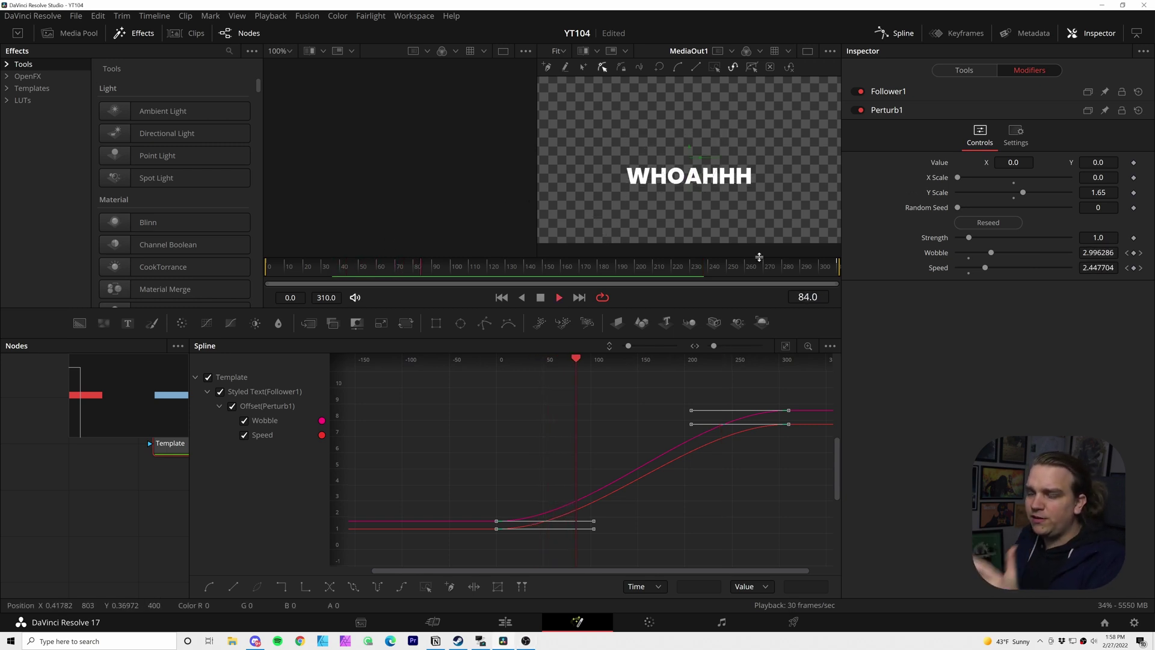
{"action": "key", "text": "space"}
- Set Follower1's per-character Delay to 0.31 in its Timing settings
{"action": "left_click", "coordinate": [905, 92]}
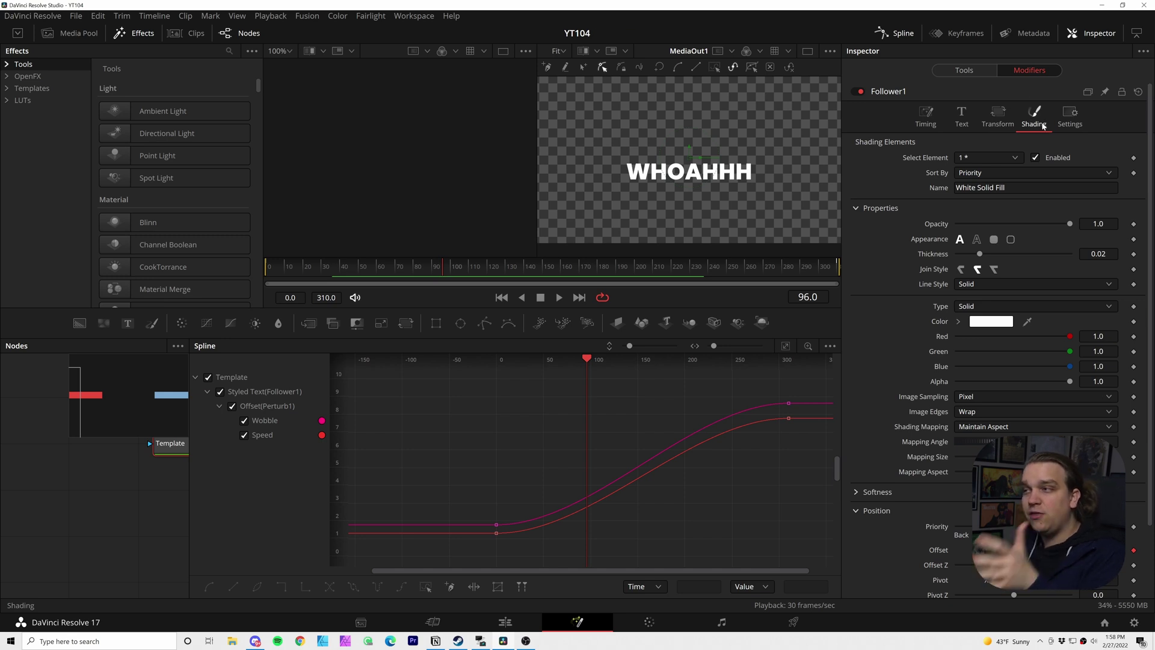
{"action": "left_click", "coordinate": [926, 117]}
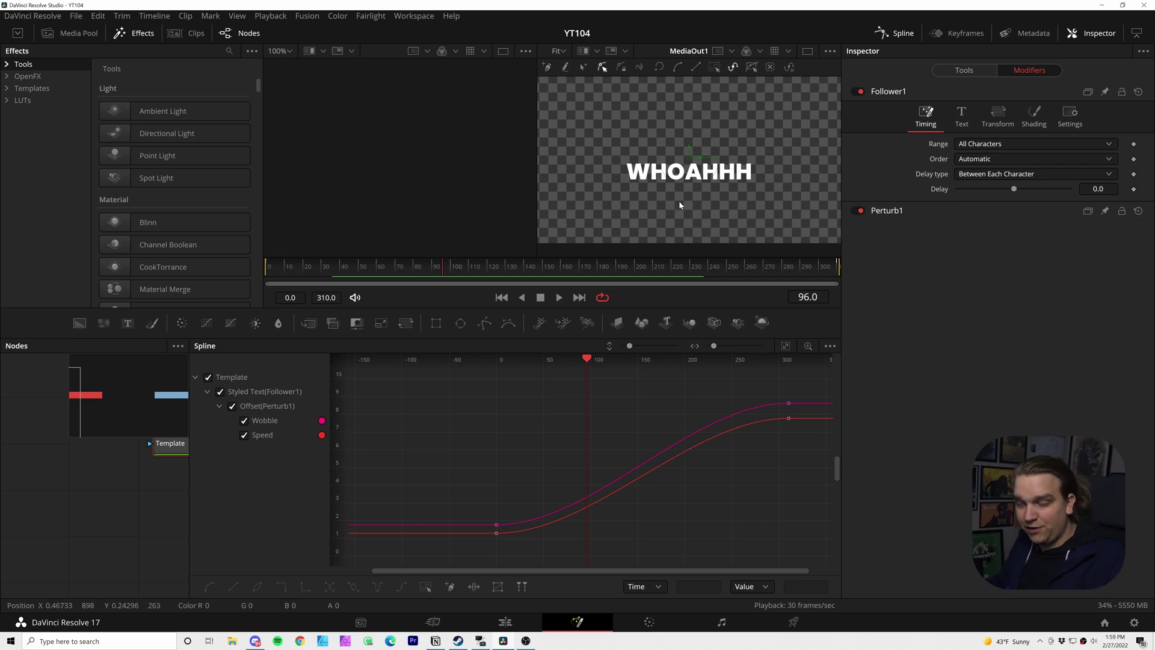
{"action": "key", "text": "BackSpace"}
{"action": "key", "text": "BackSpace"}
{"action": "type", "text": "31"}
{"action": "key", "text": "Return"}
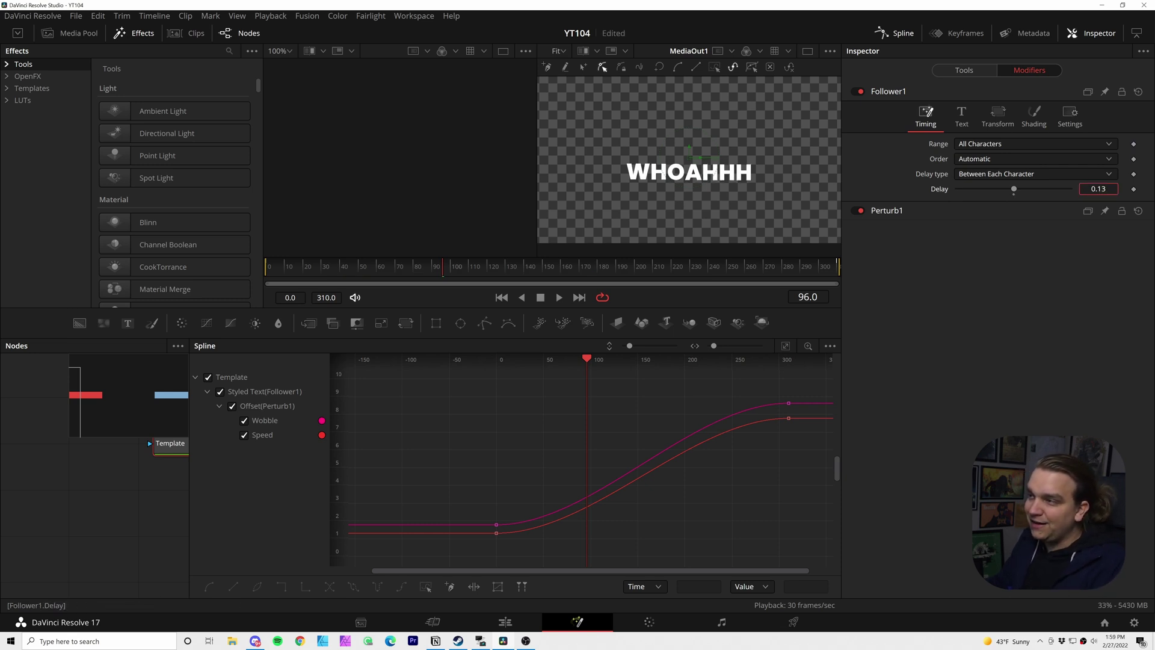
- Play the staggered letter animation from the first frame
{"action": "key", "text": "Home"}
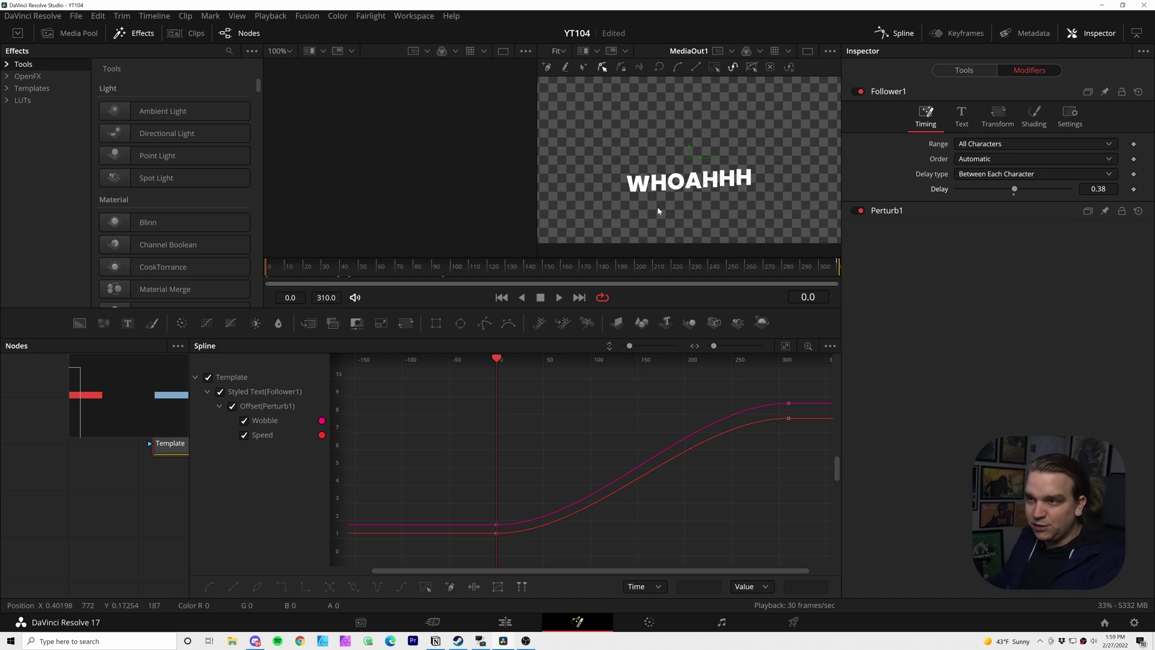
{"action": "key", "text": "space"}
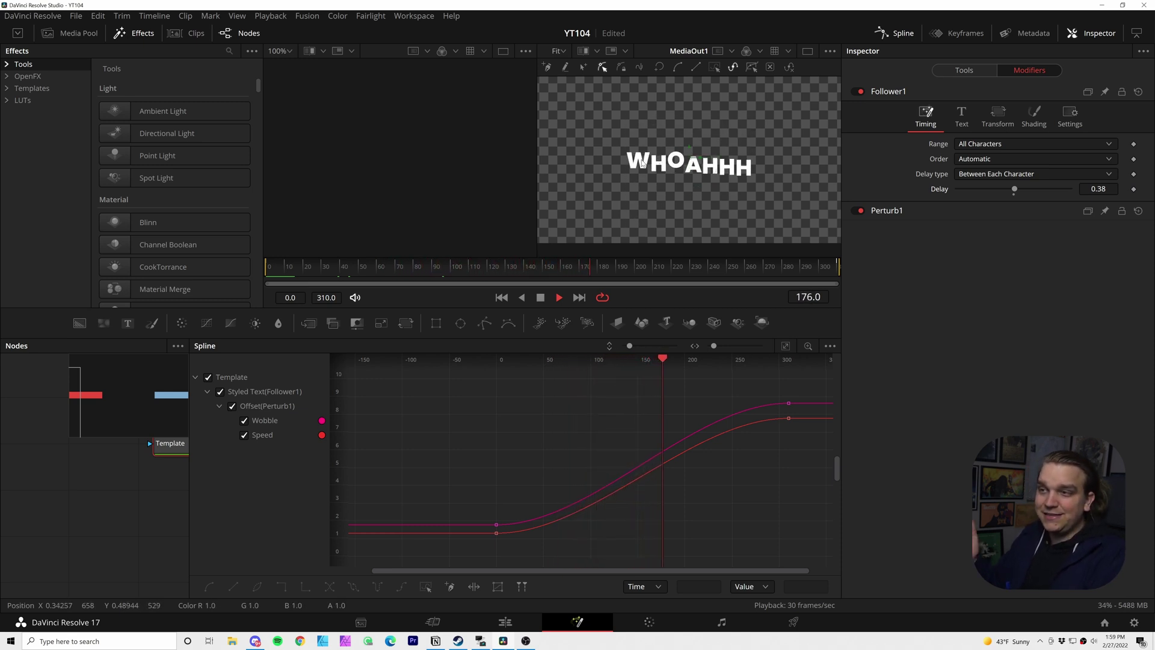
{"action": "key", "text": "space"}
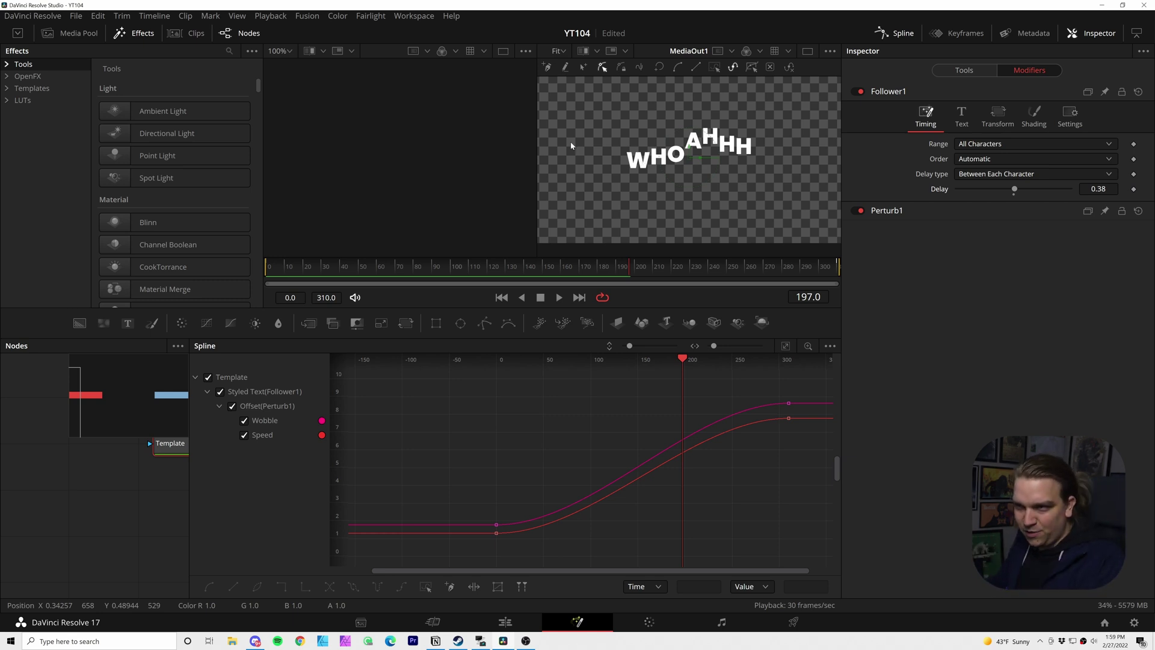
{"action": "key", "text": "space"}
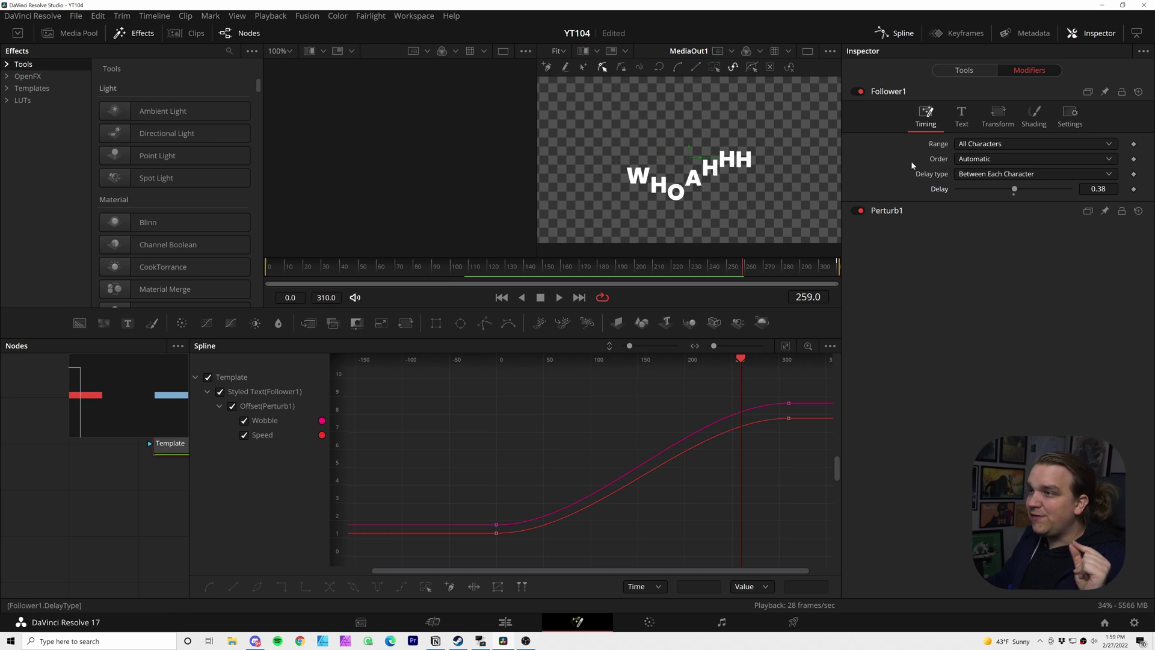
- Set the character Order to Completely Random and raise Delay to 2.4
{"action": "left_click", "coordinate": [972, 161]}
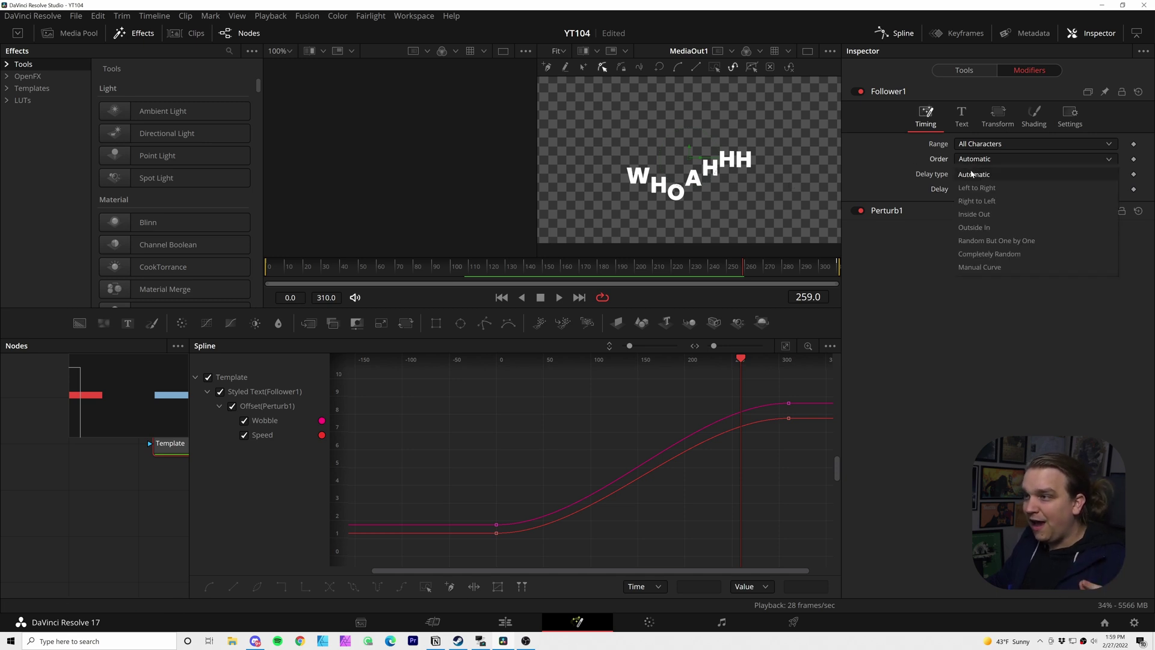
{"action": "left_click", "coordinate": [997, 254]}
{"action": "left_click_drag", "start_coordinate": [1015, 190], "coordinate": [1021, 193]}
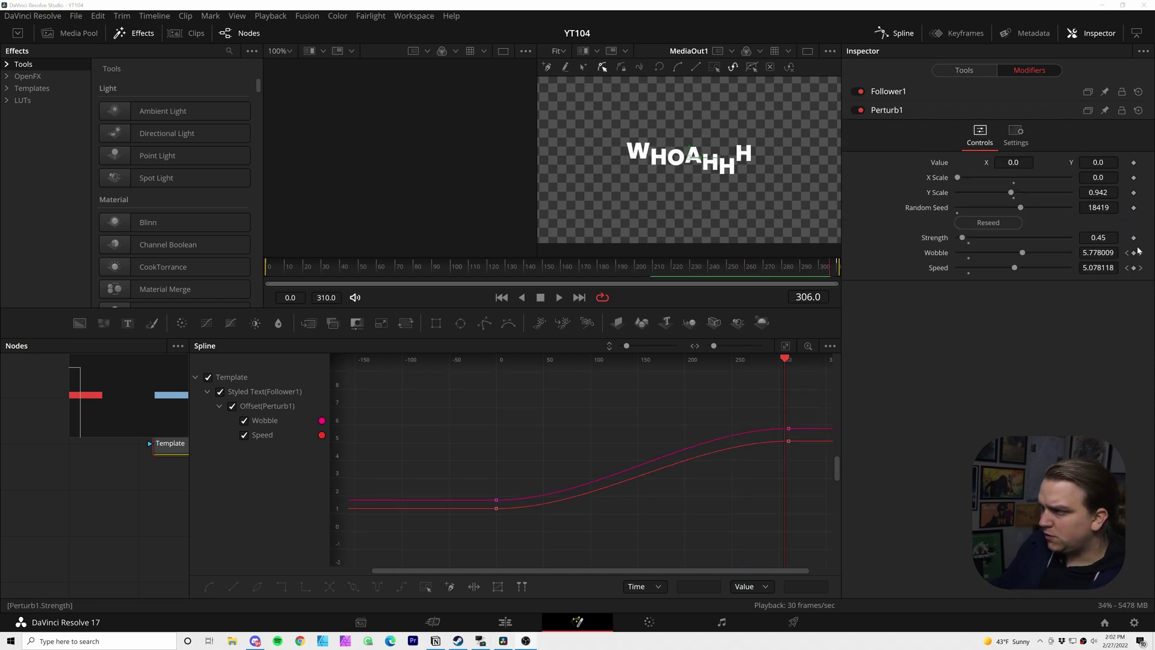
- Raise Perturb1's frame-0 Wobble to 2.46 and Speed to 1.71, then play the animation
{"action": "left_click", "coordinate": [1141, 253]}
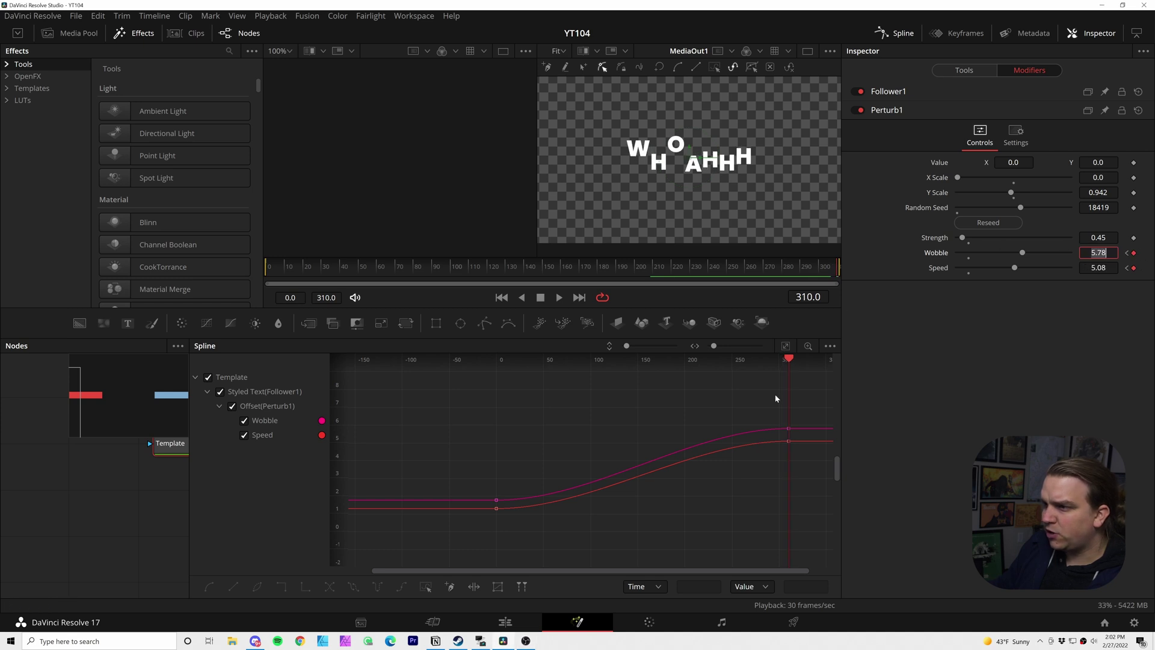
{"action": "left_click_drag", "start_coordinate": [806, 468], "coordinate": [806, 466]}
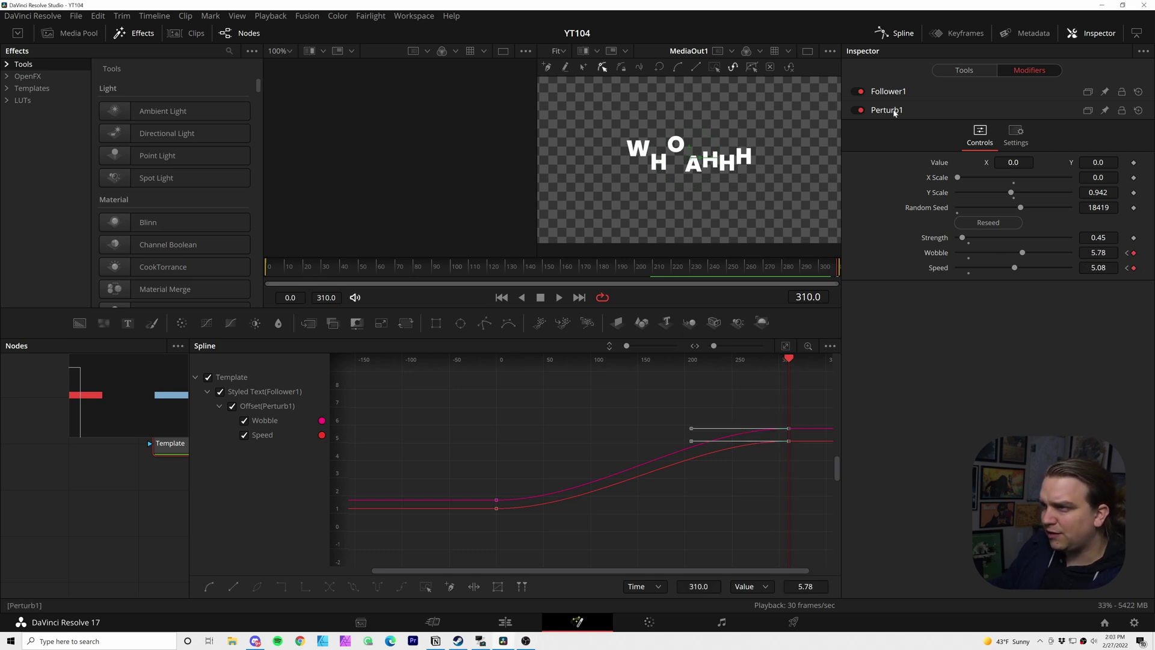
{"action": "key", "text": "ctrl+z"}
{"action": "left_click_drag", "start_coordinate": [977, 258], "coordinate": [979, 269]}
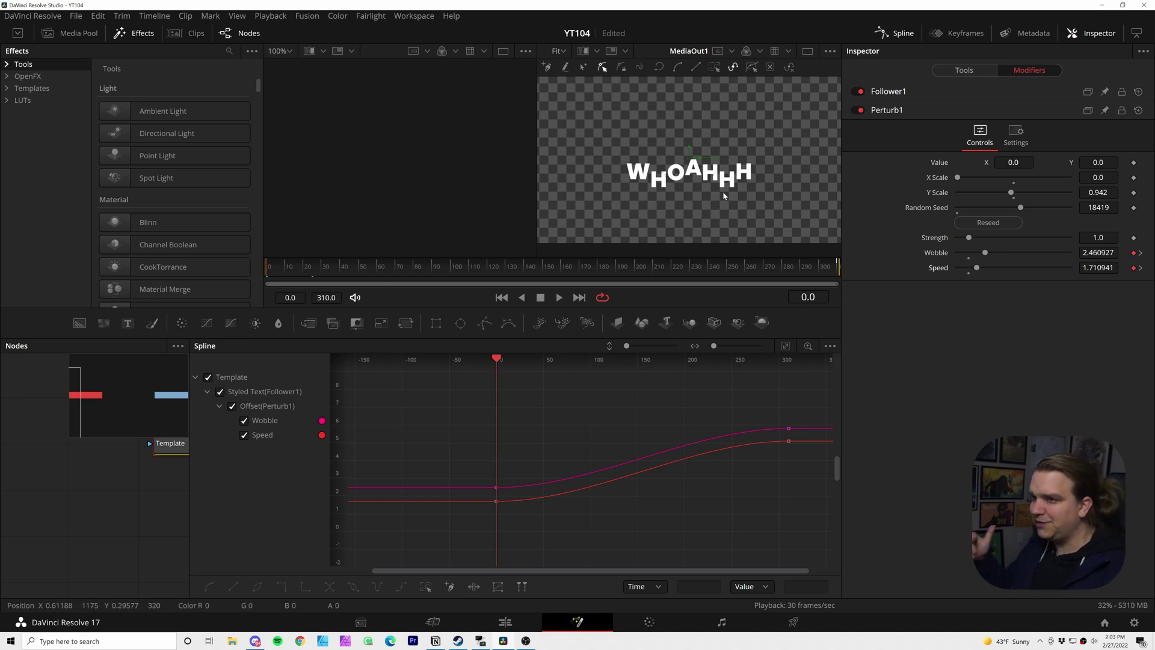
{"action": "key", "text": "space"}
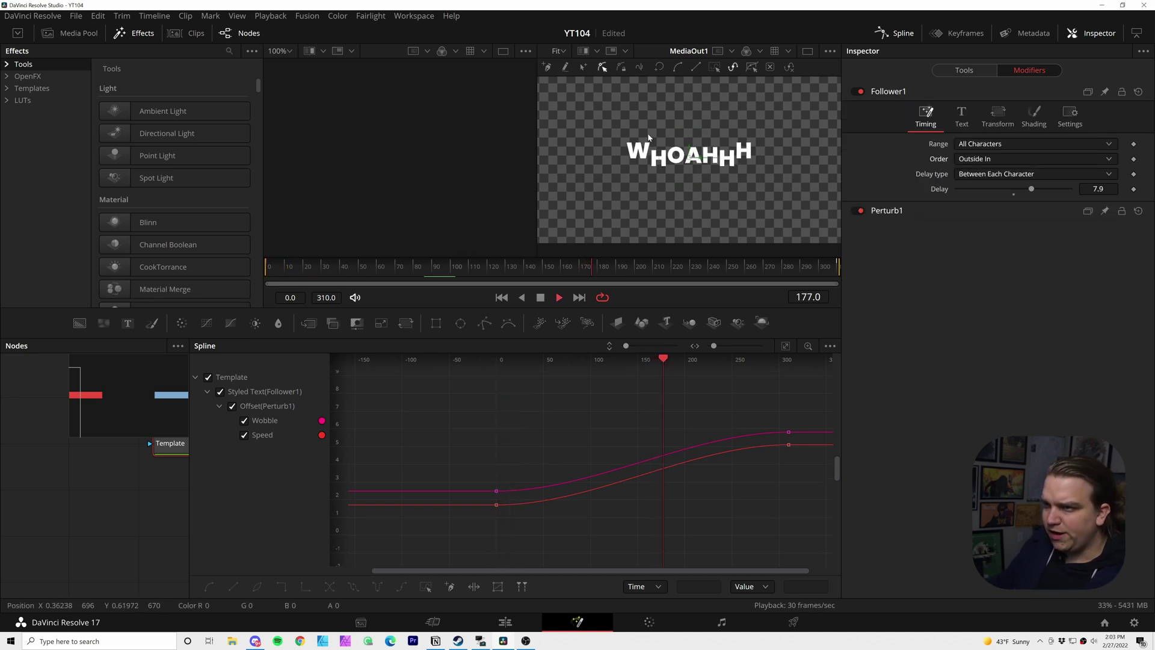
- Try Inside Out, then set Follower1's letter Order to Completely Random and show Perturb1's settings
{"action": "left_click", "coordinate": [986, 160]}
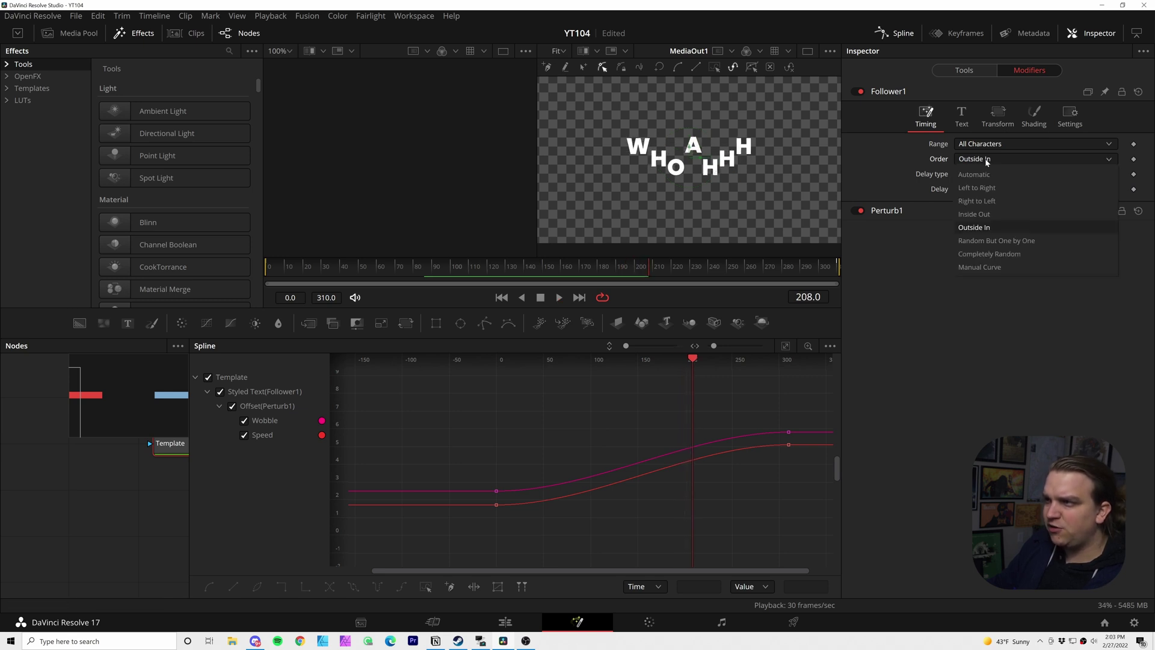
{"action": "left_click", "coordinate": [985, 215]}
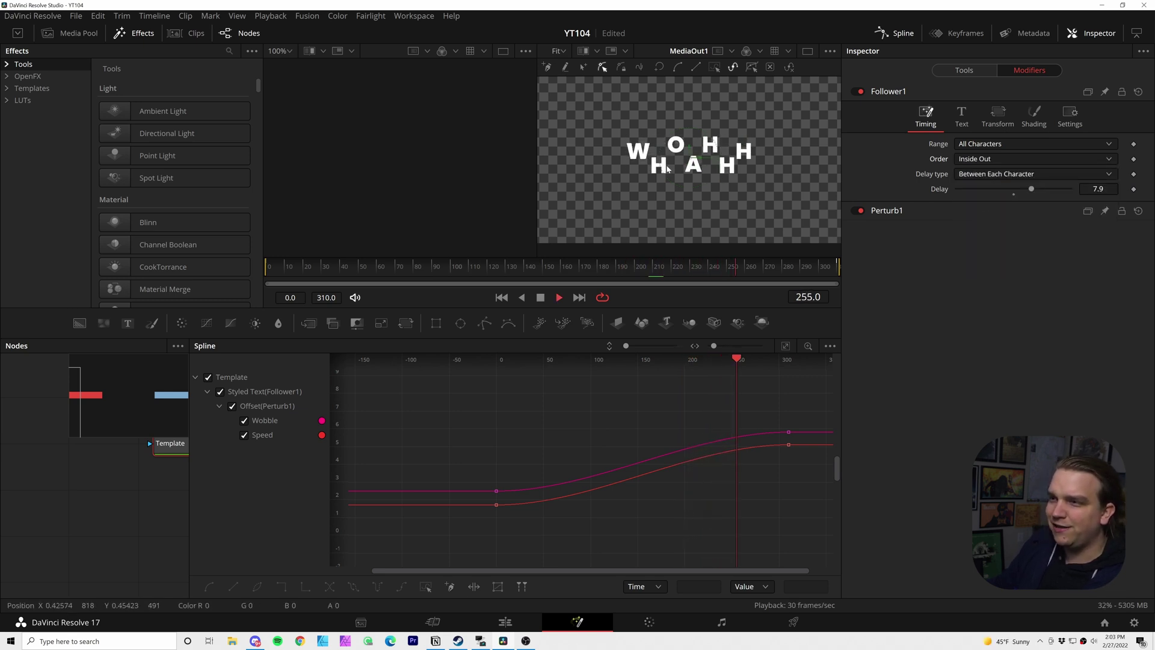
{"action": "left_click", "coordinate": [986, 159]}
{"action": "left_click", "coordinate": [977, 255]}
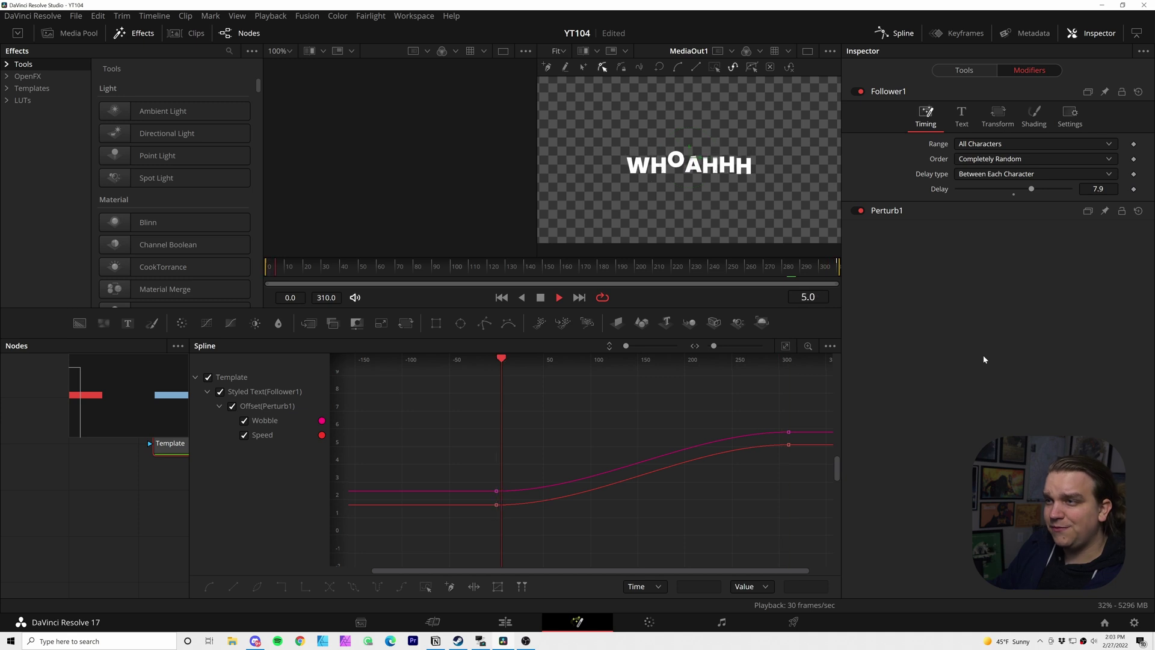
{"action": "left_click", "coordinate": [887, 210]}
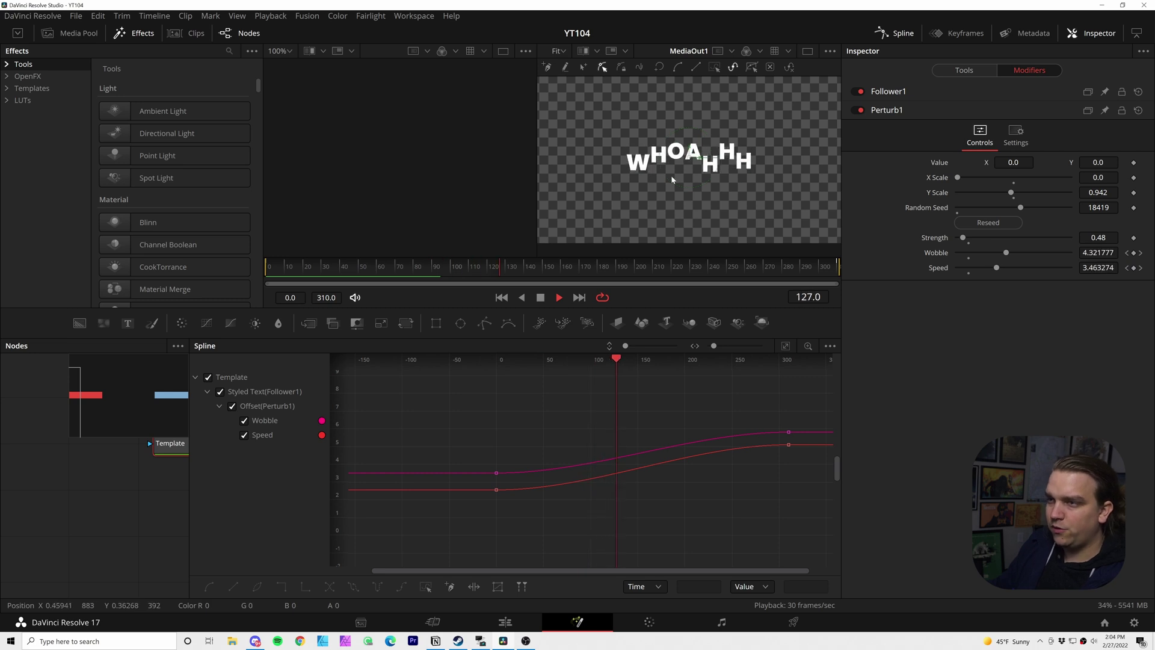
- Move the peak Wobble 5.78 and Speed 5.08 keyframes from frame 310 to 156, then preview from the start
{"action": "left_click", "coordinate": [788, 445]}
{"action": "left_click_drag", "start_coordinate": [786, 448], "coordinate": [697, 455]}
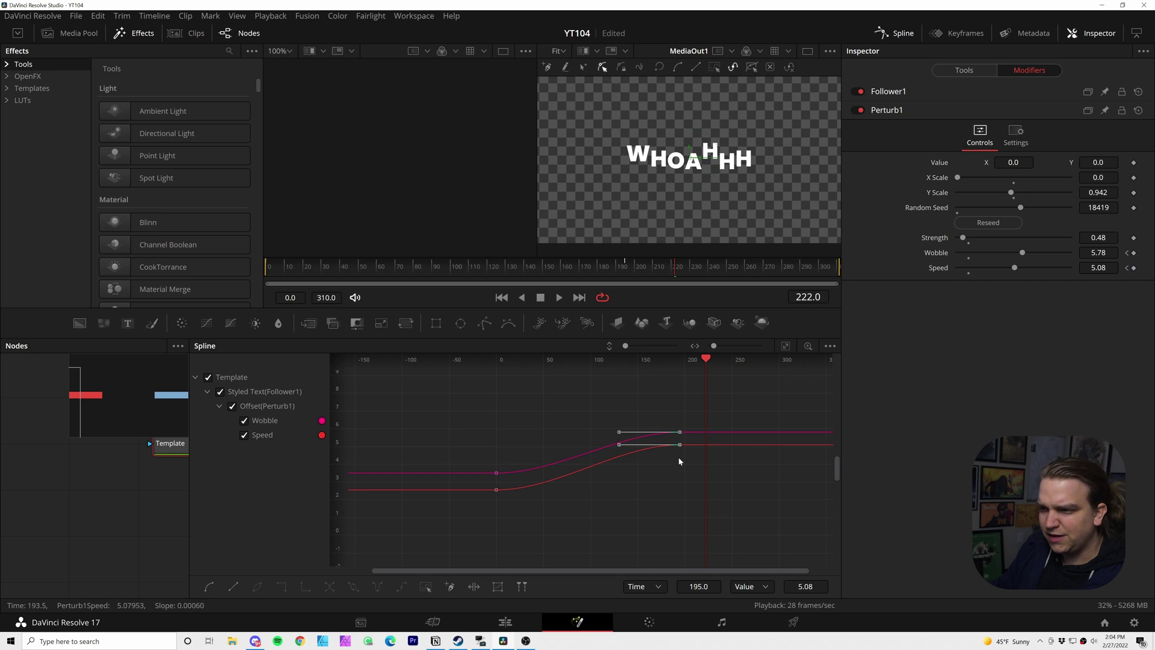
{"action": "left_click_drag", "start_coordinate": [666, 451], "coordinate": [643, 455]}
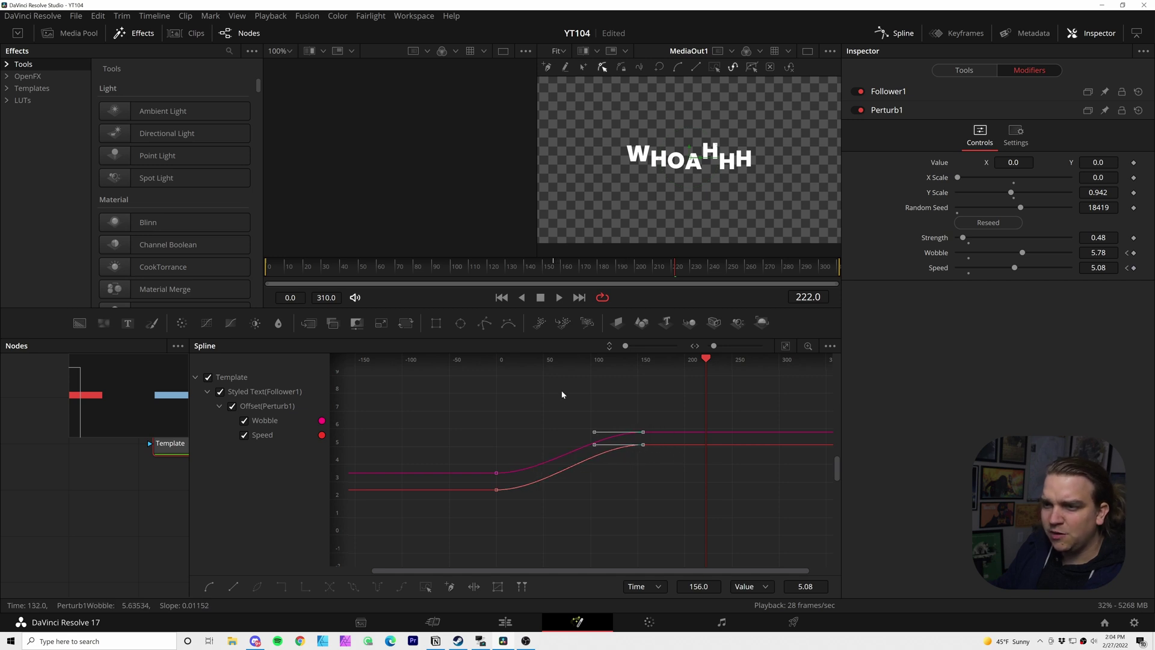
{"action": "key", "text": "Home"}
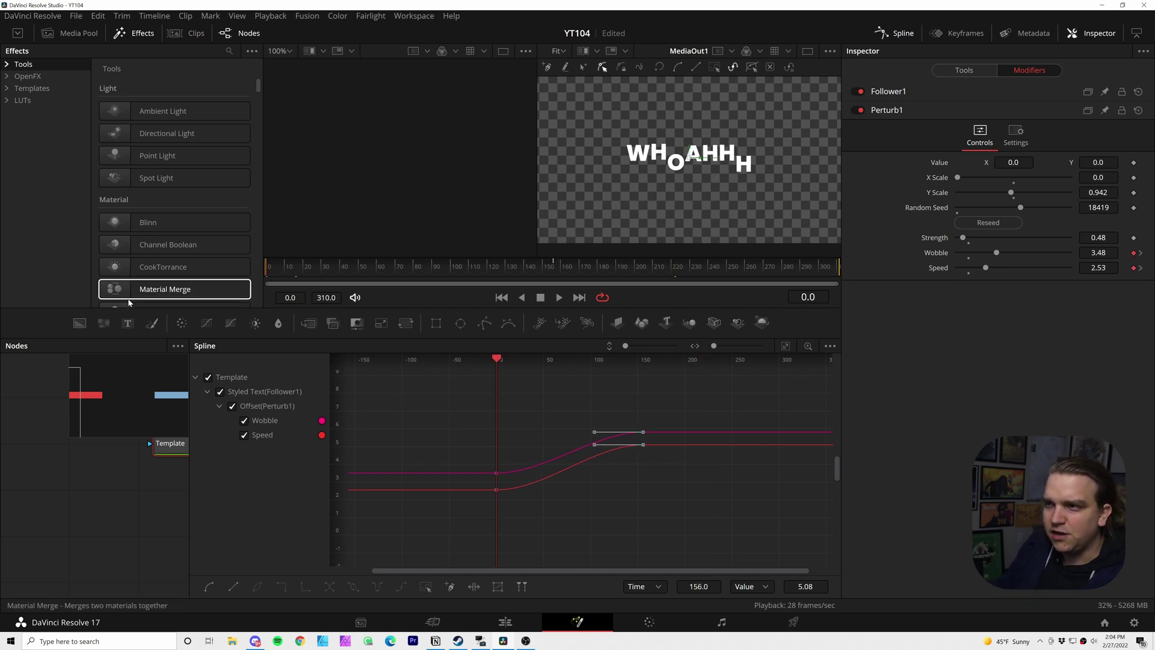
{"action": "key", "text": "space"}
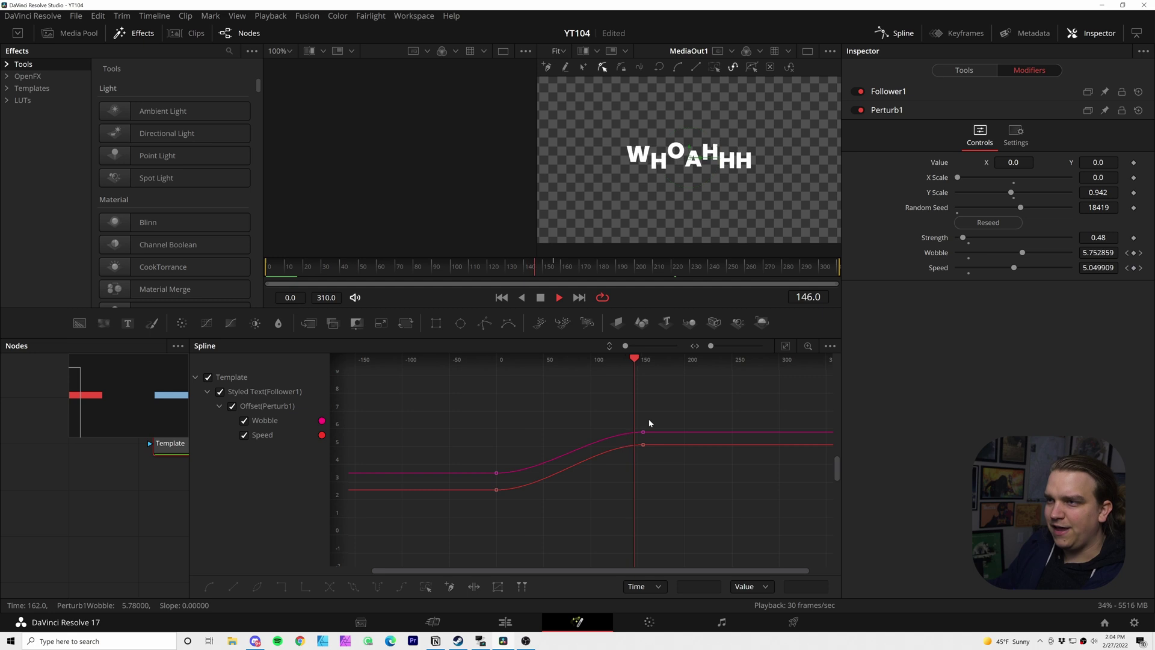
{"action": "key", "text": "space"}
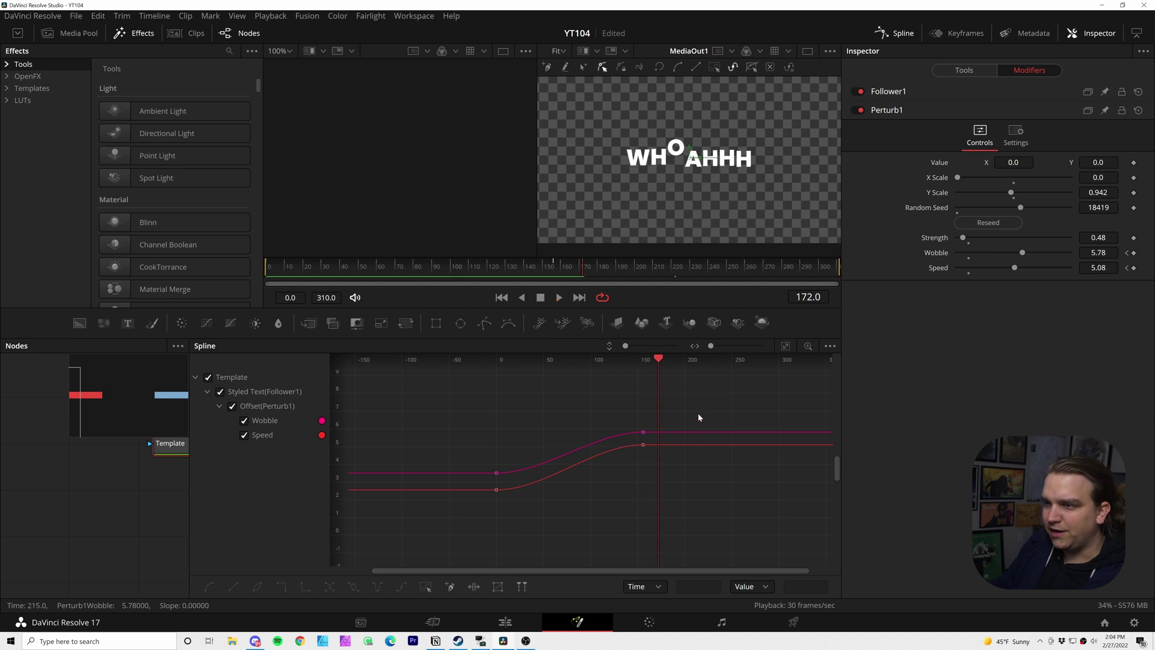
- Enable Motion Blur (Quality 5, Shutter Angle 180) in the Template's Settings and preview playback
{"action": "left_click", "coordinate": [962, 71]}
{"action": "left_click", "coordinate": [1080, 151]}
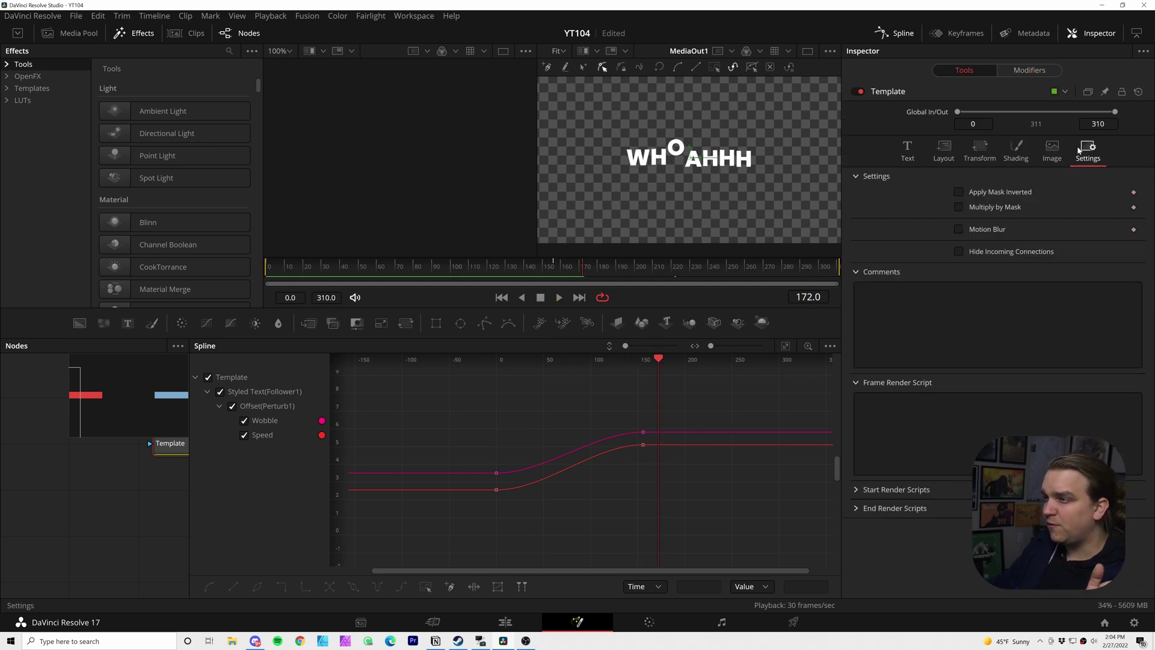
{"action": "left_click", "coordinate": [986, 230]}
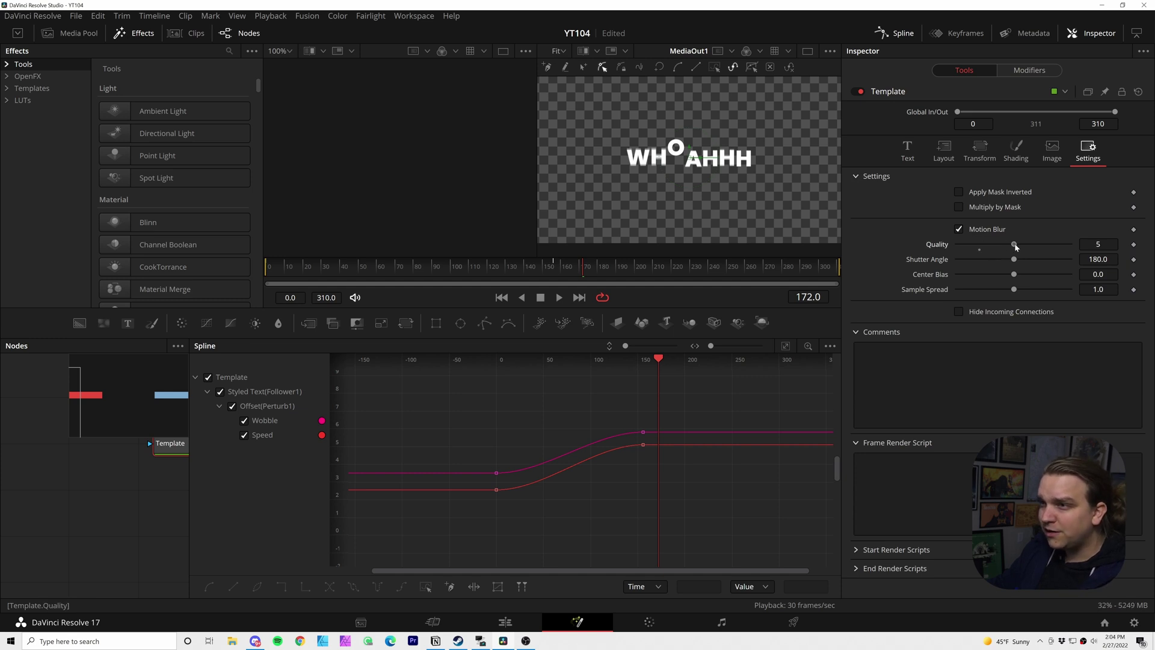
{"action": "key", "text": "space"}
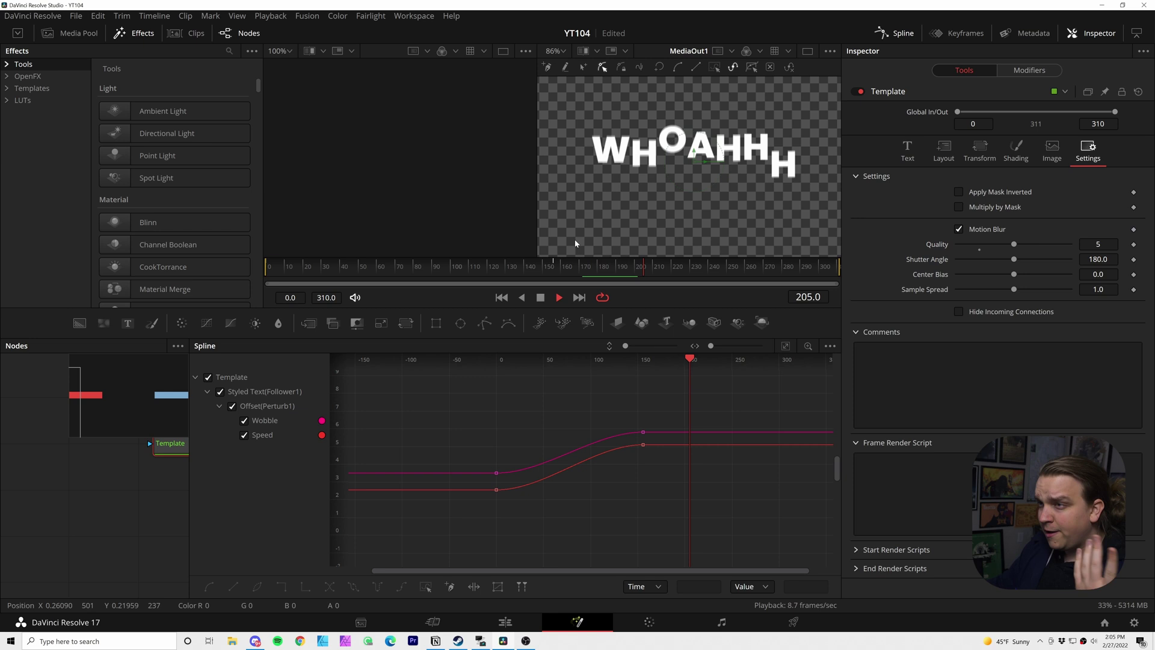
{"action": "key", "text": "space"}
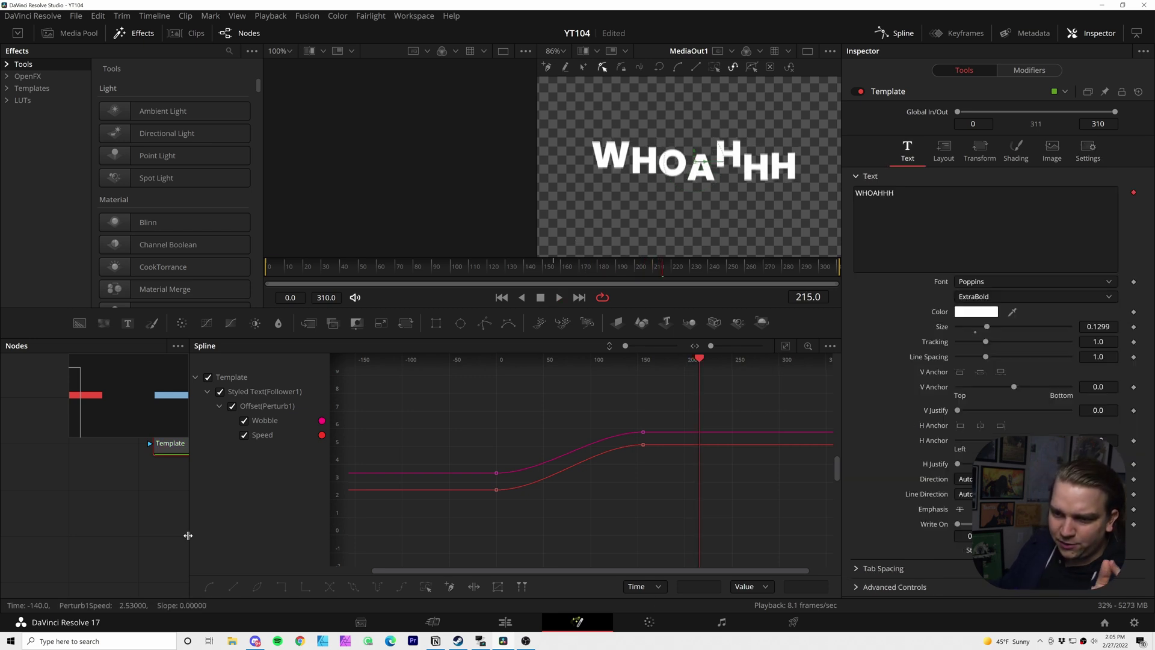
- Select shading element 2, Red Outline, in the Template's Shading tab and enable it
{"action": "left_click_drag", "start_coordinate": [188, 535], "coordinate": [491, 529]}
{"action": "left_click", "coordinate": [1021, 71]}
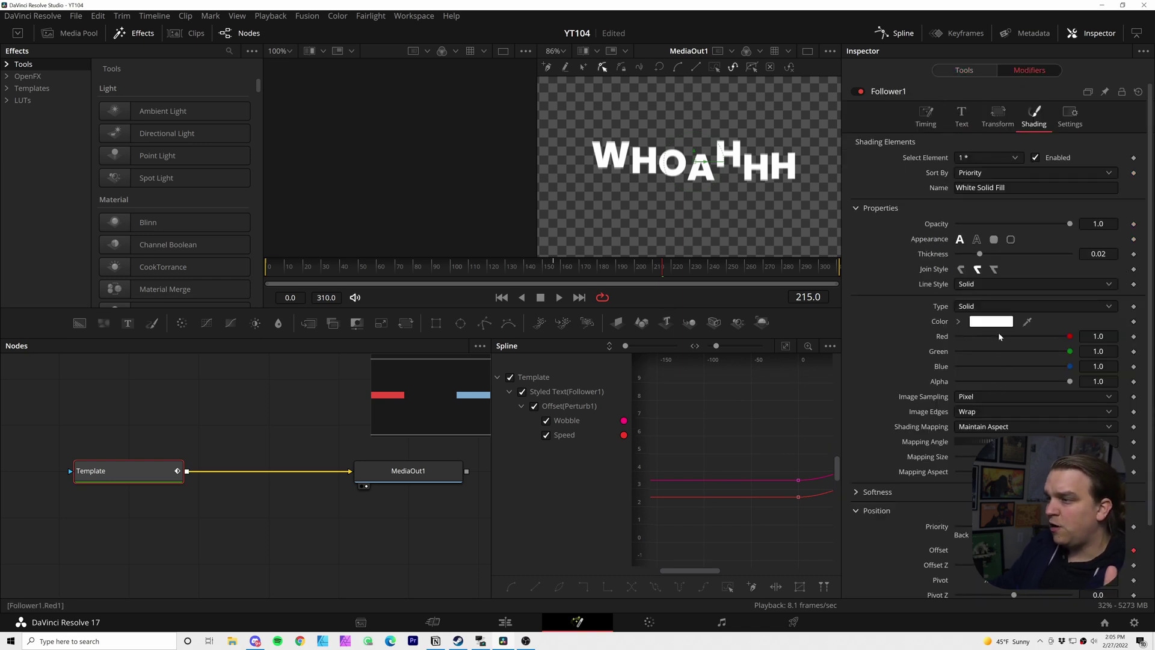
{"action": "left_click", "coordinate": [964, 71]}
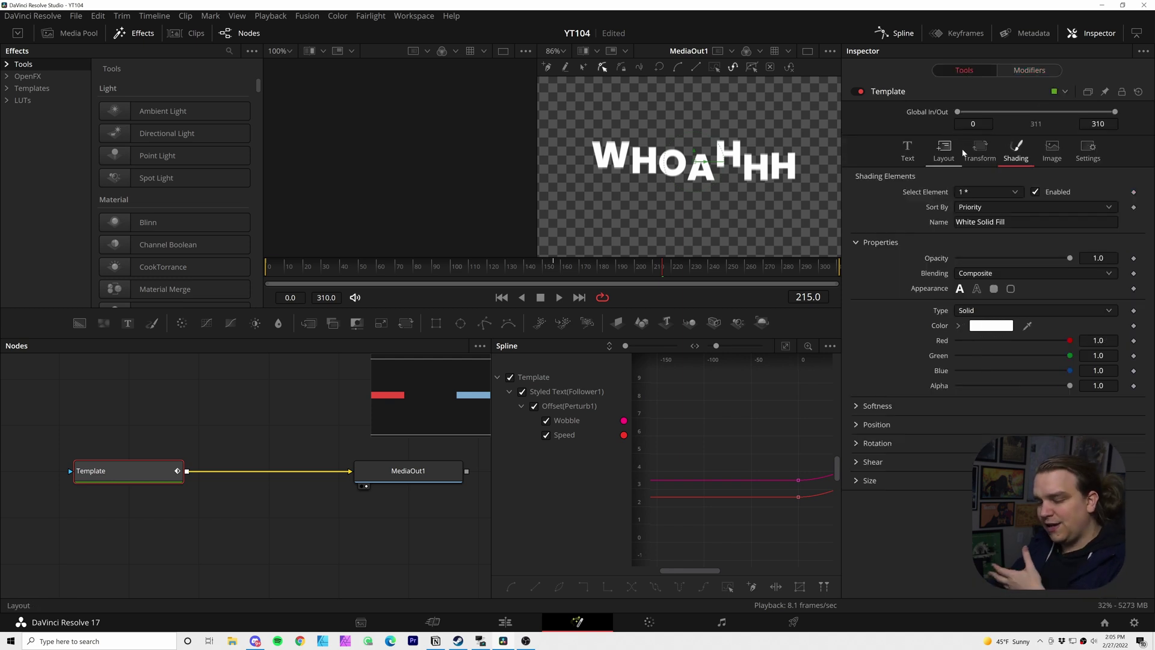
{"action": "left_click", "coordinate": [969, 188]}
{"action": "left_click", "coordinate": [978, 221]}
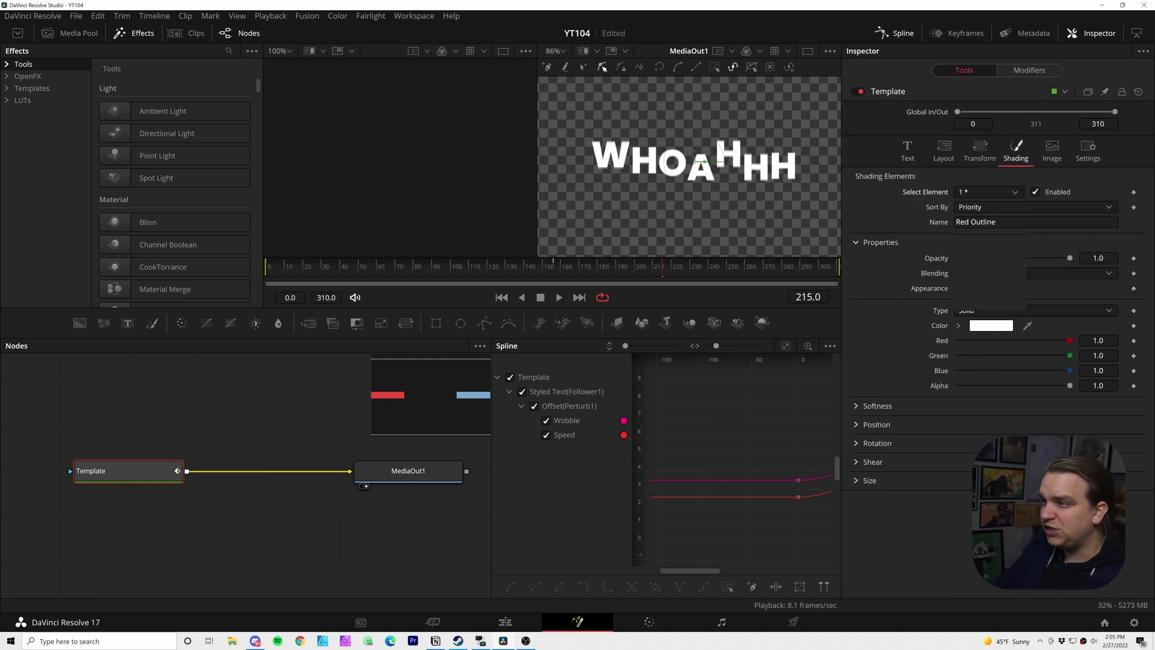
{"action": "left_click", "coordinate": [1035, 191]}
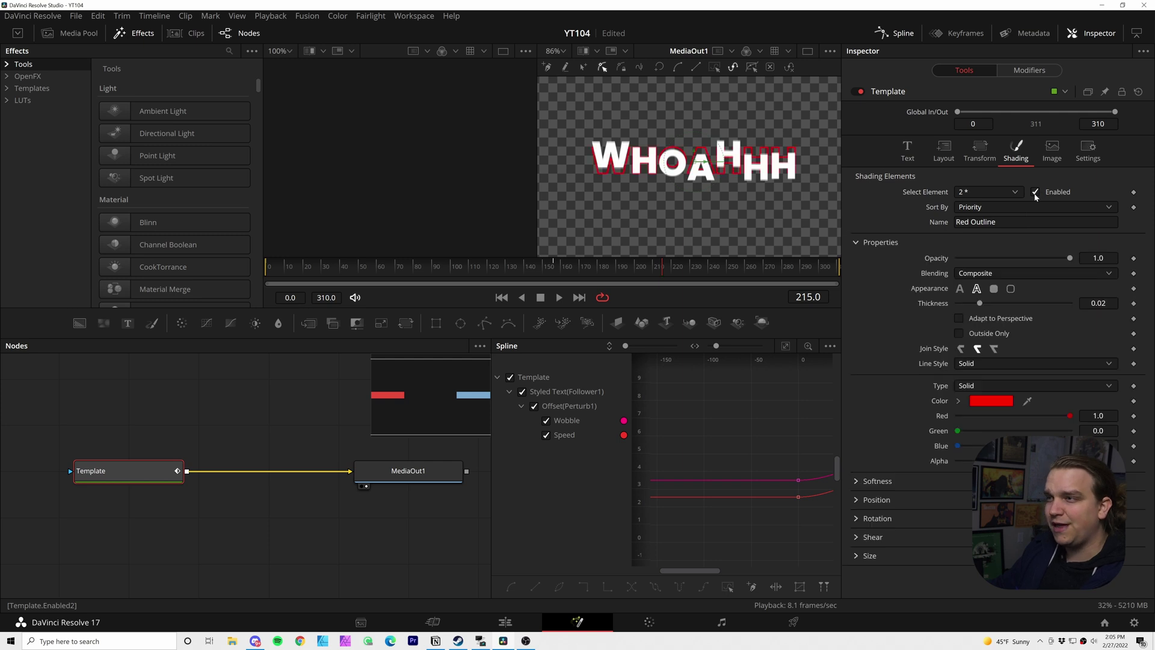
- Preview the outline, then turn it magenta and raise its Thickness to 0.0674
{"action": "key", "text": "space"}
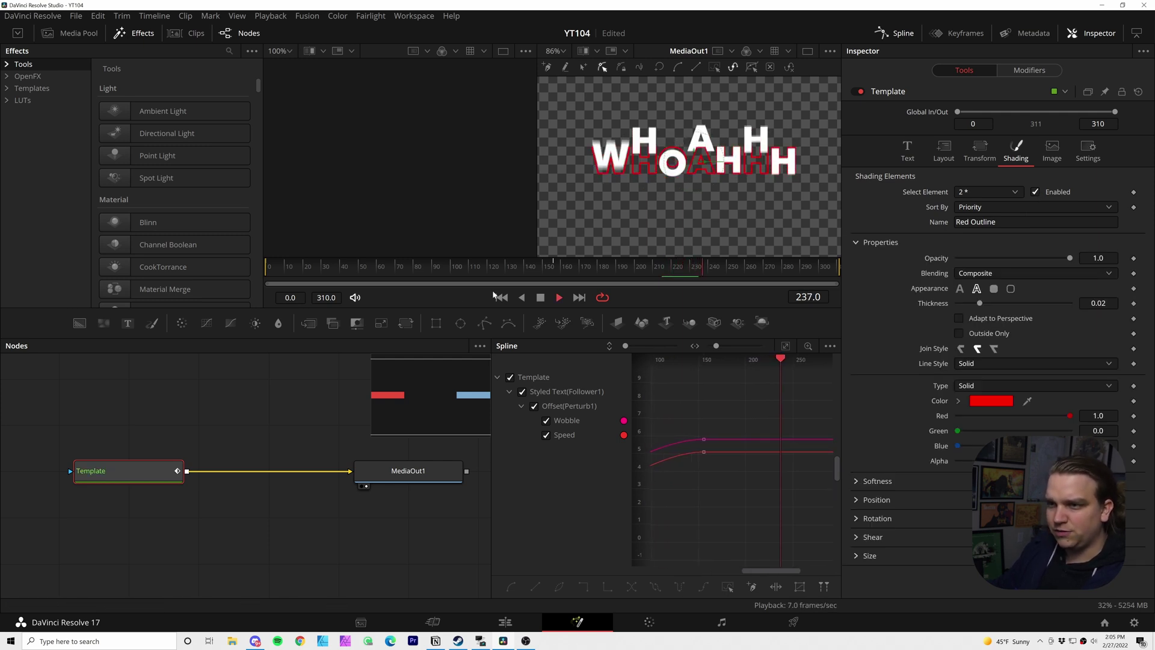
{"action": "key", "text": "space"}
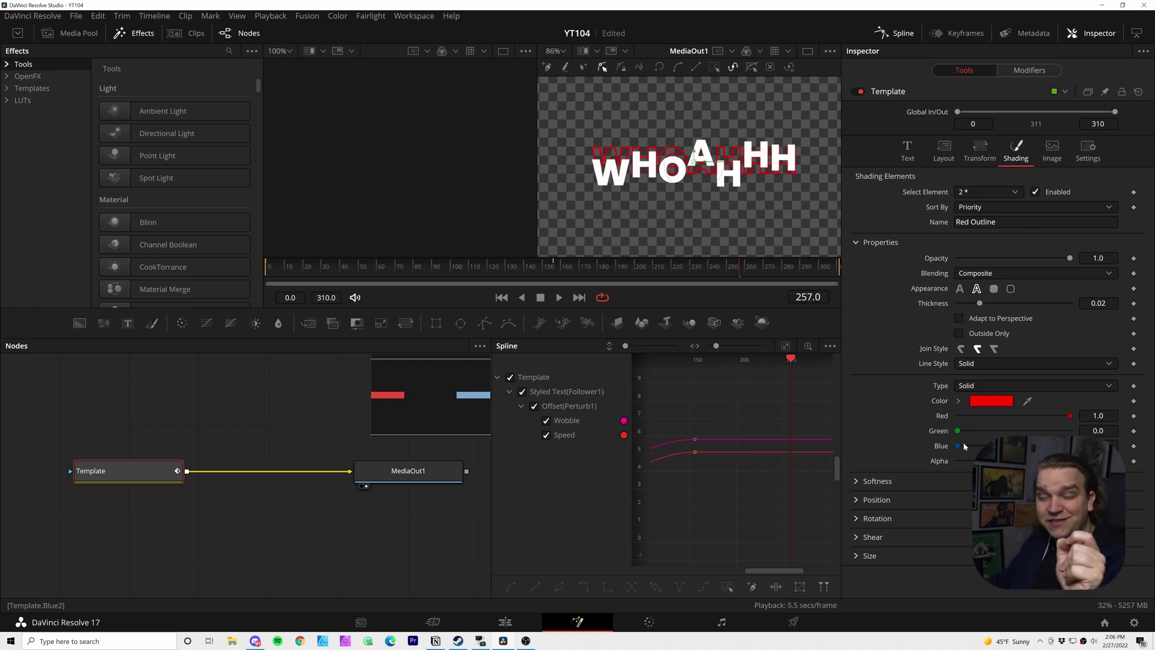
{"action": "left_click_drag", "start_coordinate": [958, 445], "coordinate": [1070, 446]}
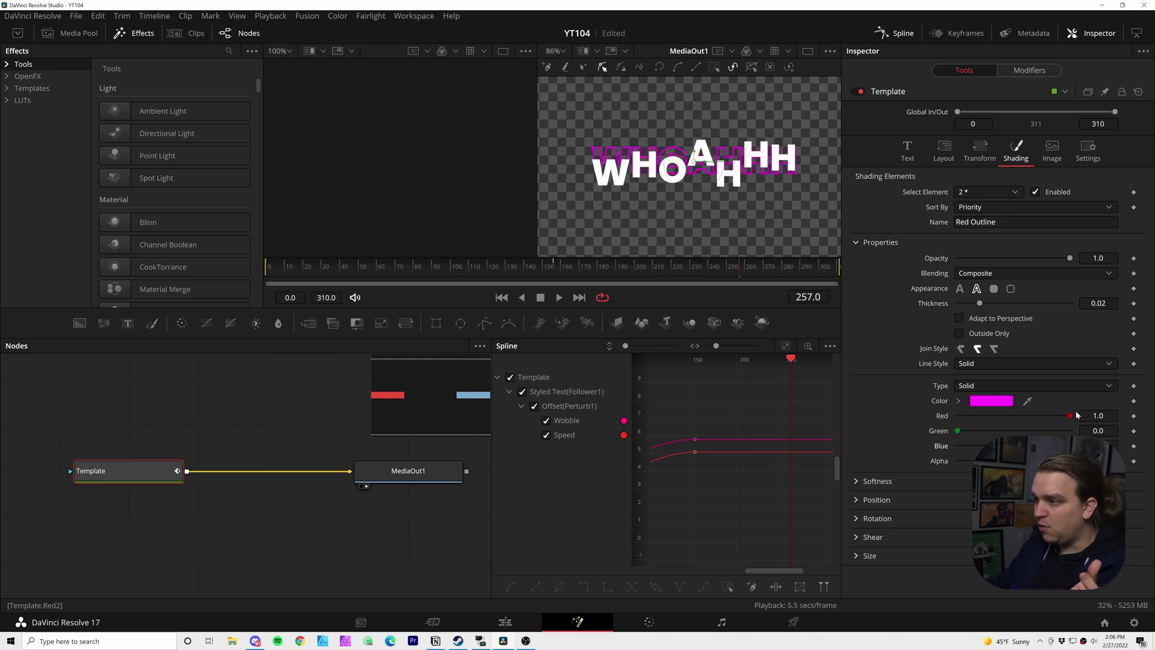
{"action": "left_click_drag", "start_coordinate": [990, 304], "coordinate": [1053, 310]}
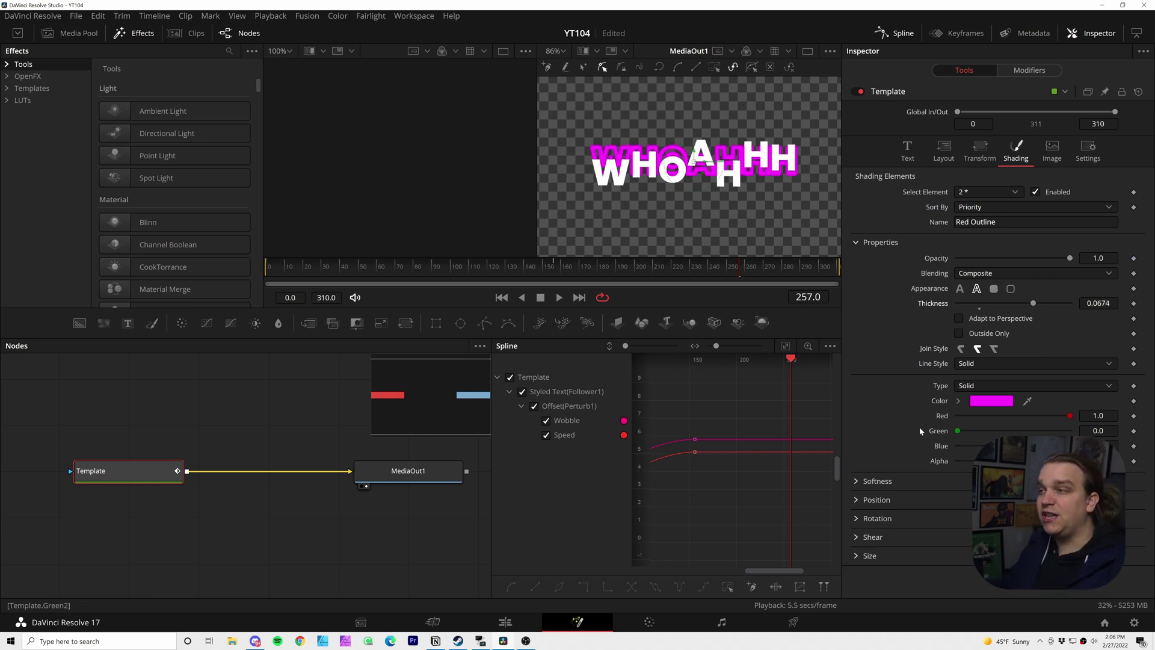
- Connect Follower1's shading element 2 Position Offset to Perturb1's Value
{"action": "left_click", "coordinate": [1029, 70]}
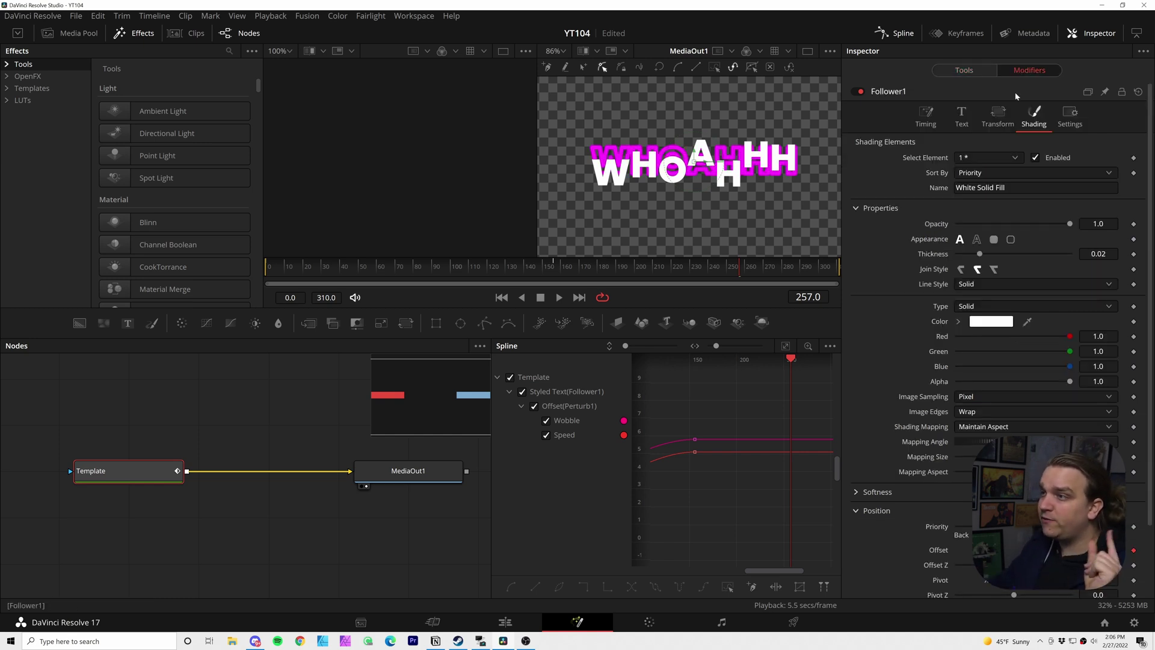
{"action": "left_click", "coordinate": [980, 154]}
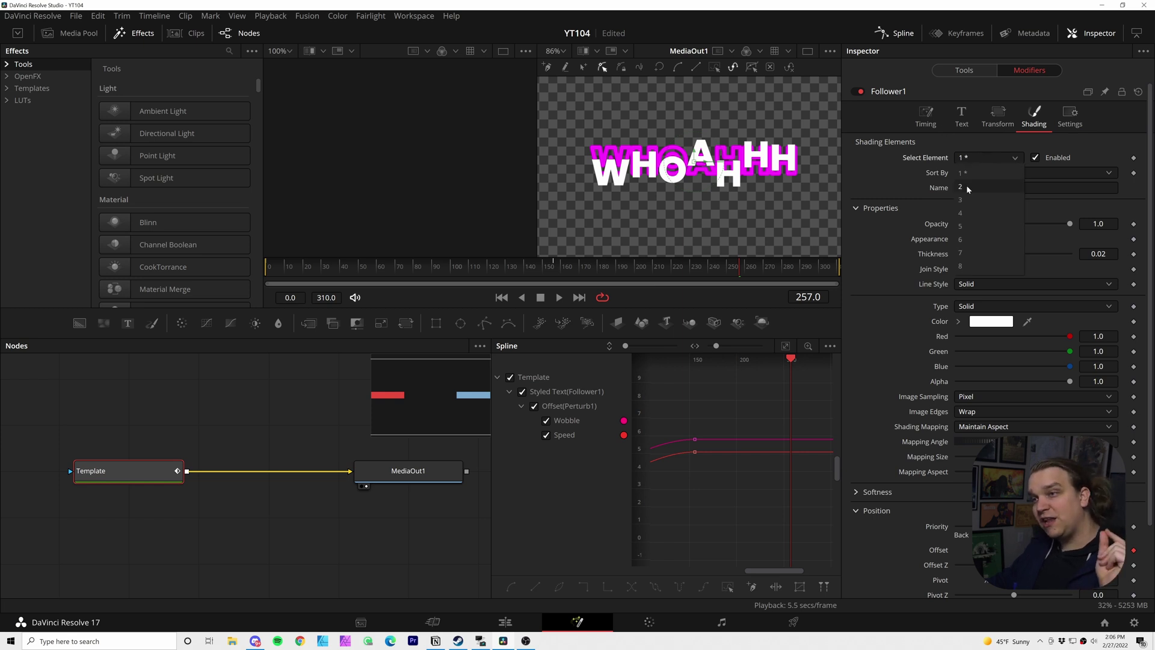
{"action": "left_click", "coordinate": [966, 183]}
{"action": "scroll", "coordinate": [906, 338], "scroll_direction": "down", "scroll_amount": 2}
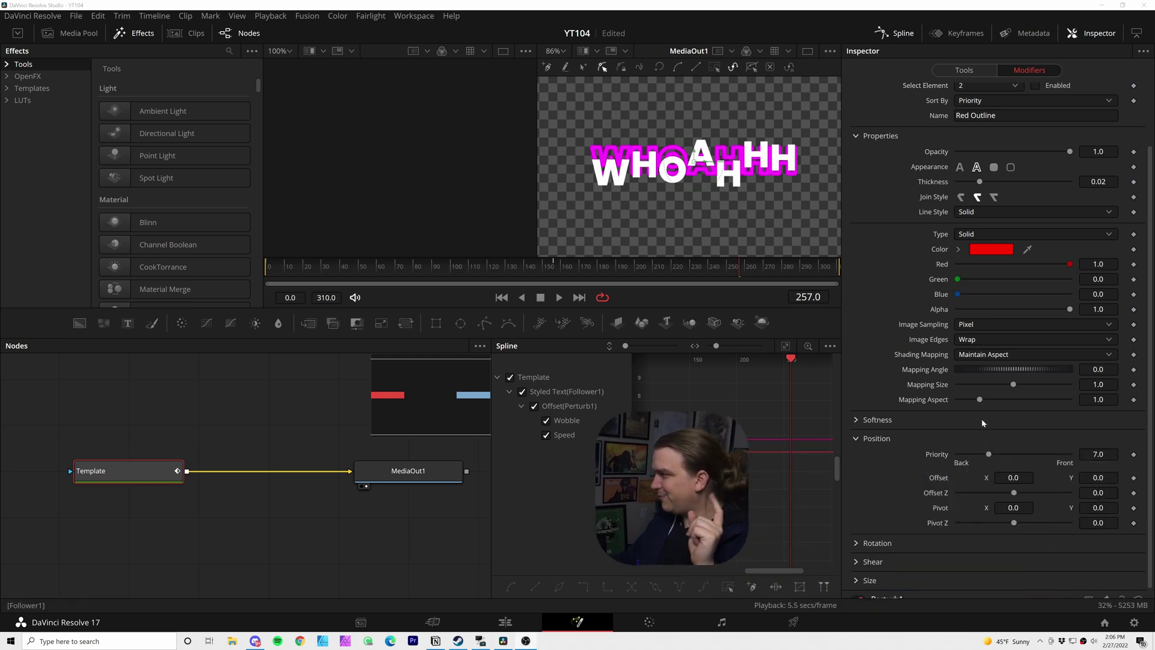
{"action": "right_click", "coordinate": [940, 481]}
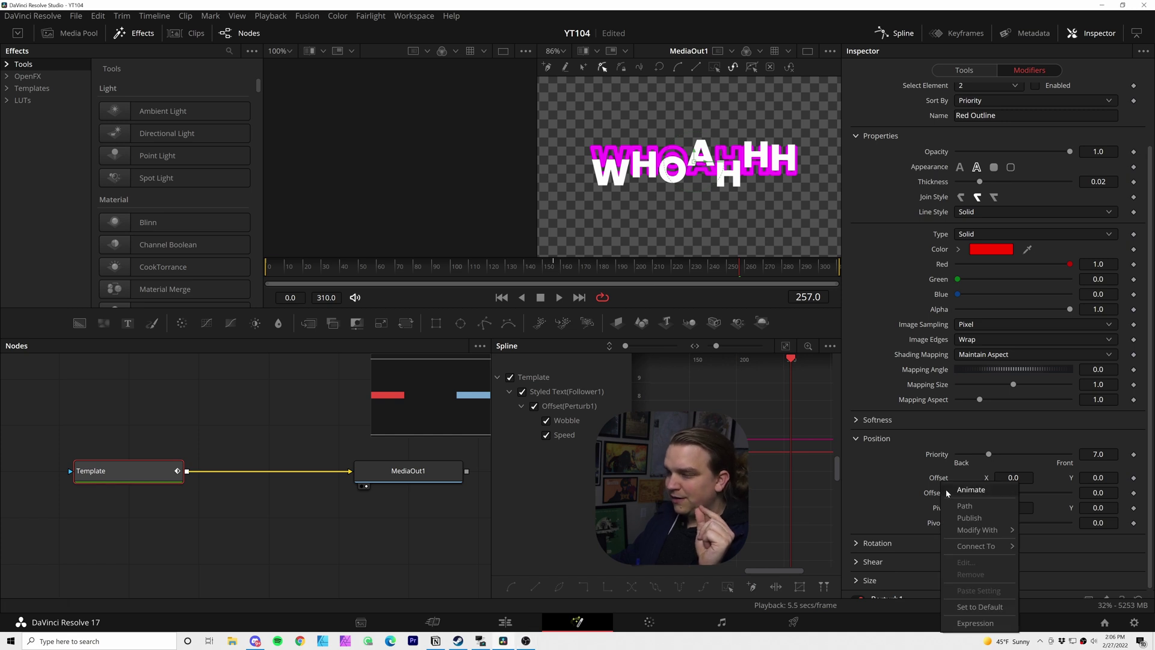
{"action": "mouse_move", "coordinate": [966, 547]}
{"action": "mouse_move", "coordinate": [1035, 547]}
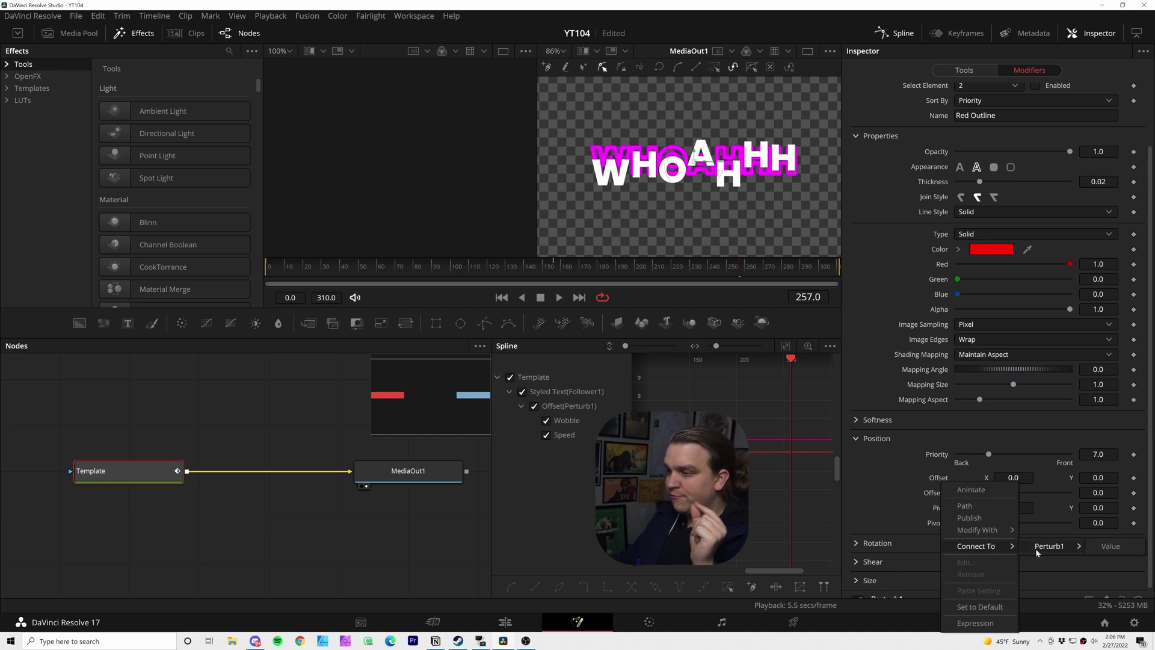
{"action": "left_click", "coordinate": [1113, 548]}
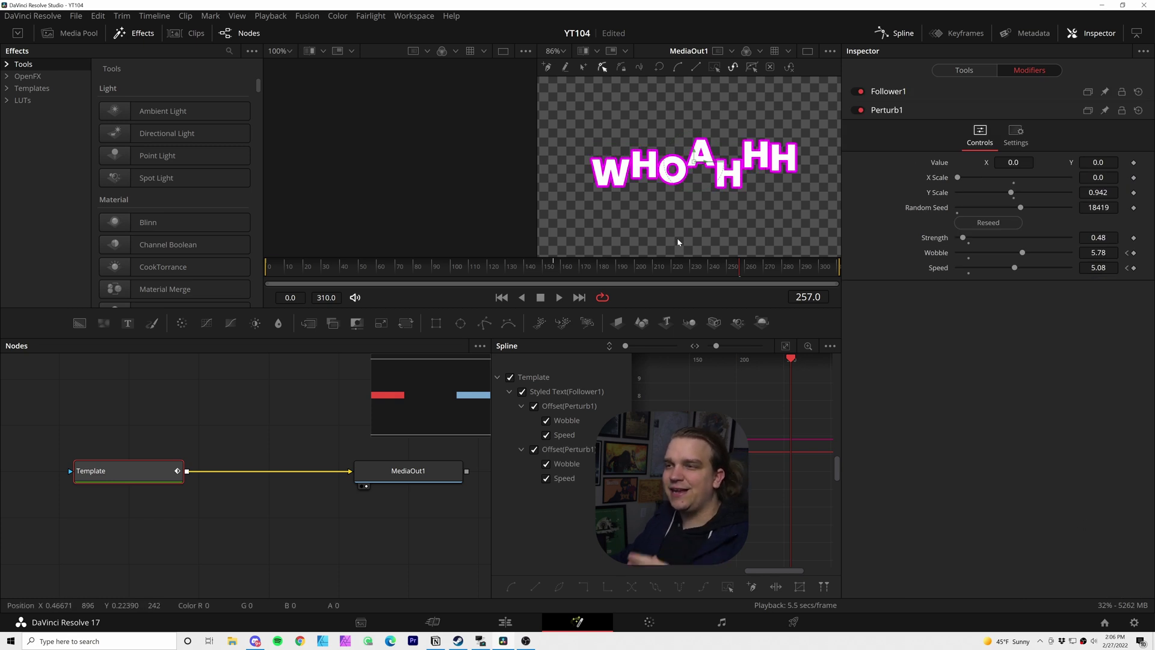